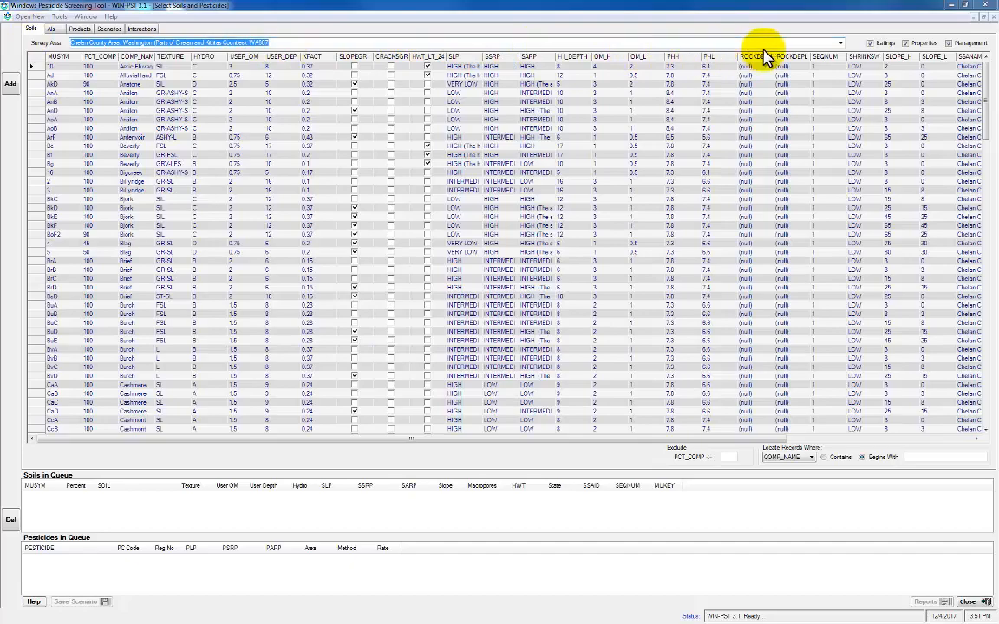
# - Load the Yakima Training Center survey area (WA681) and add its Bakeoven soil, map unit 215, to the soils queue
pyautogui.click(841, 43)
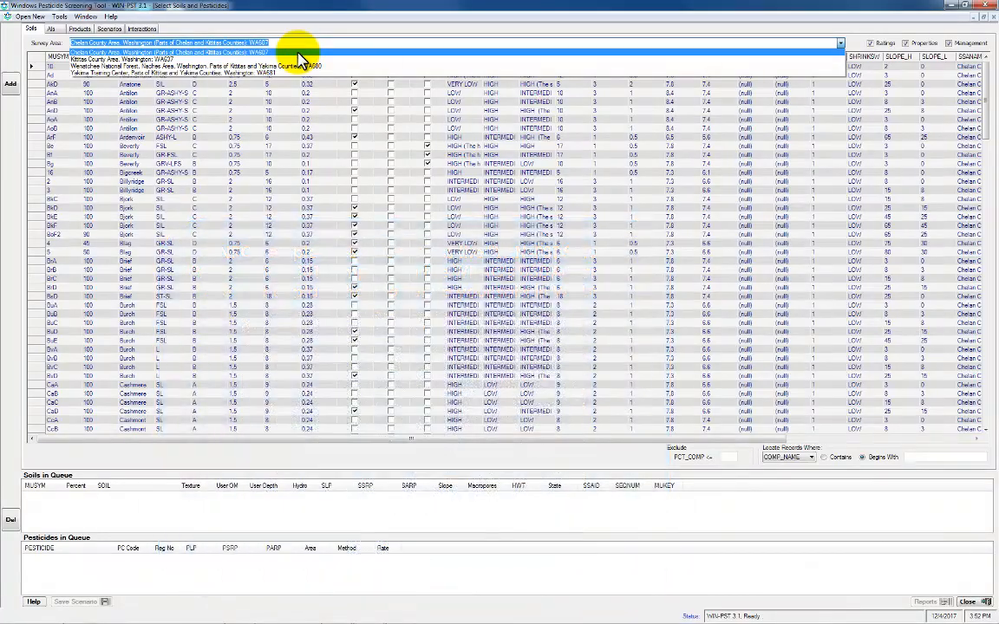
pyautogui.click(259, 78)
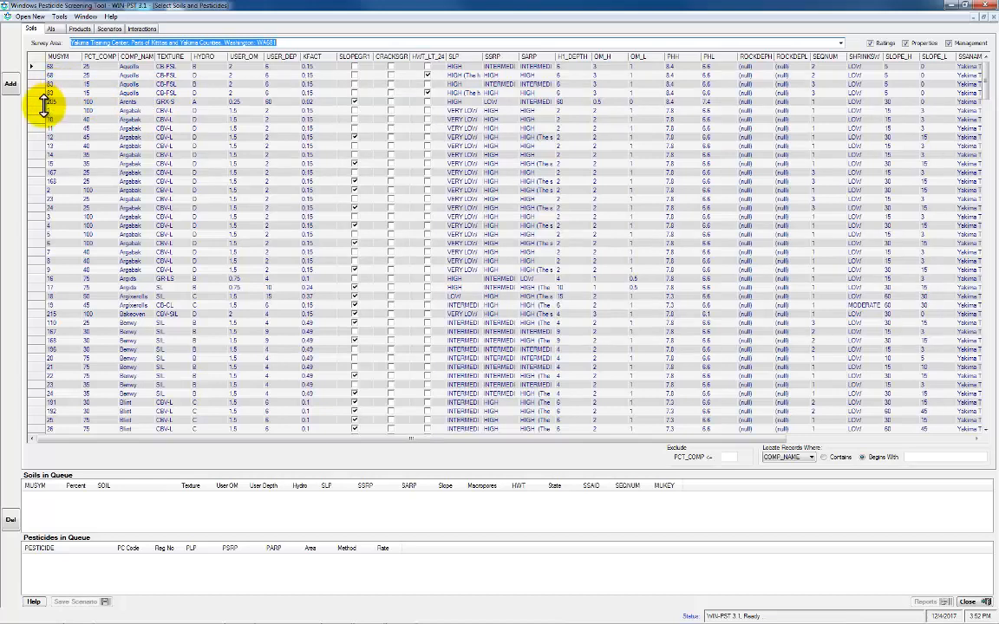
pyautogui.click(42, 312)
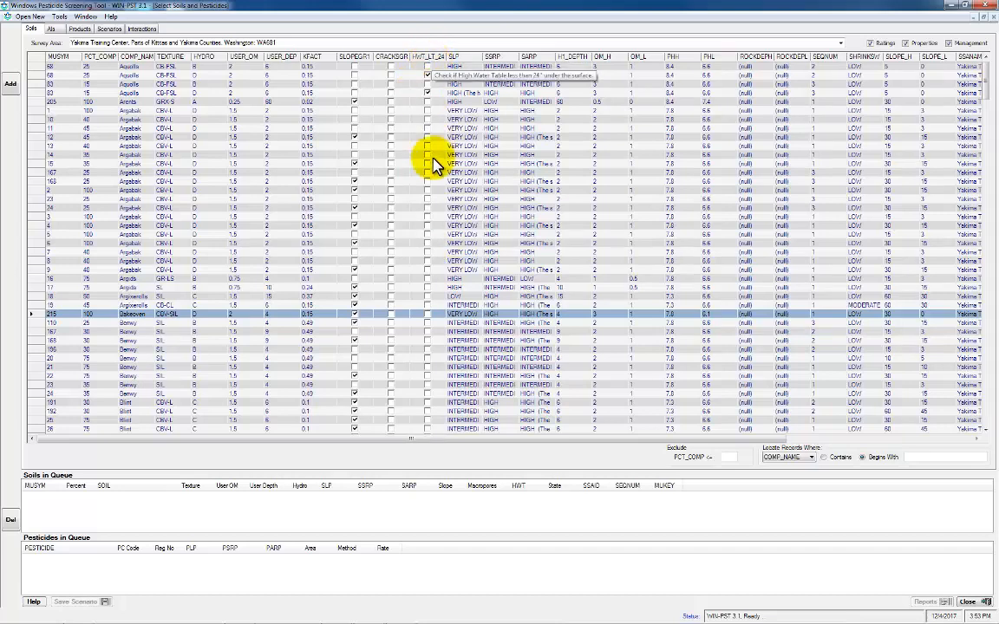
pyautogui.click(426, 313)
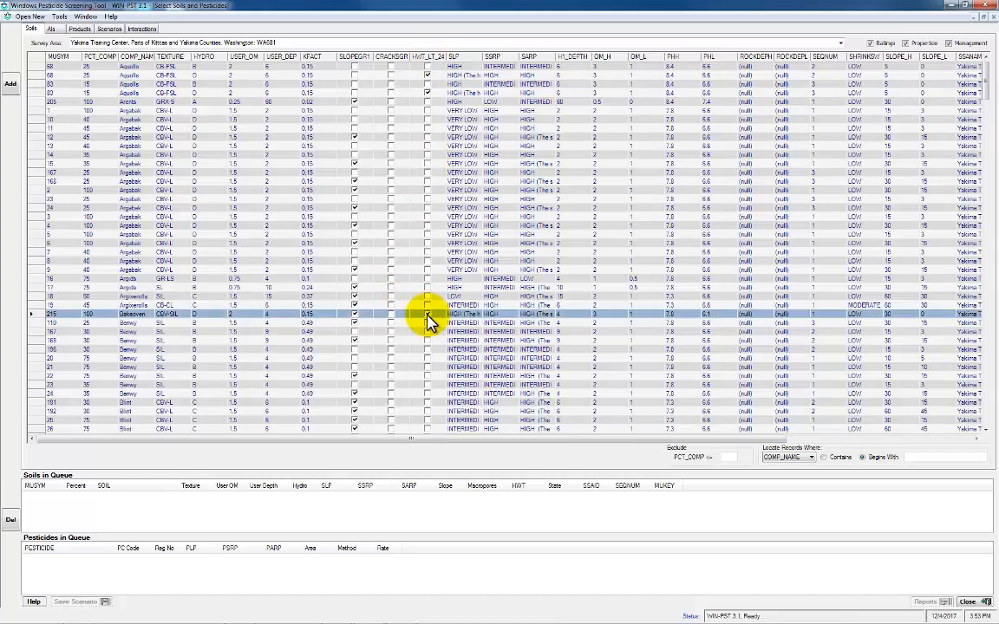
pyautogui.click(426, 313)
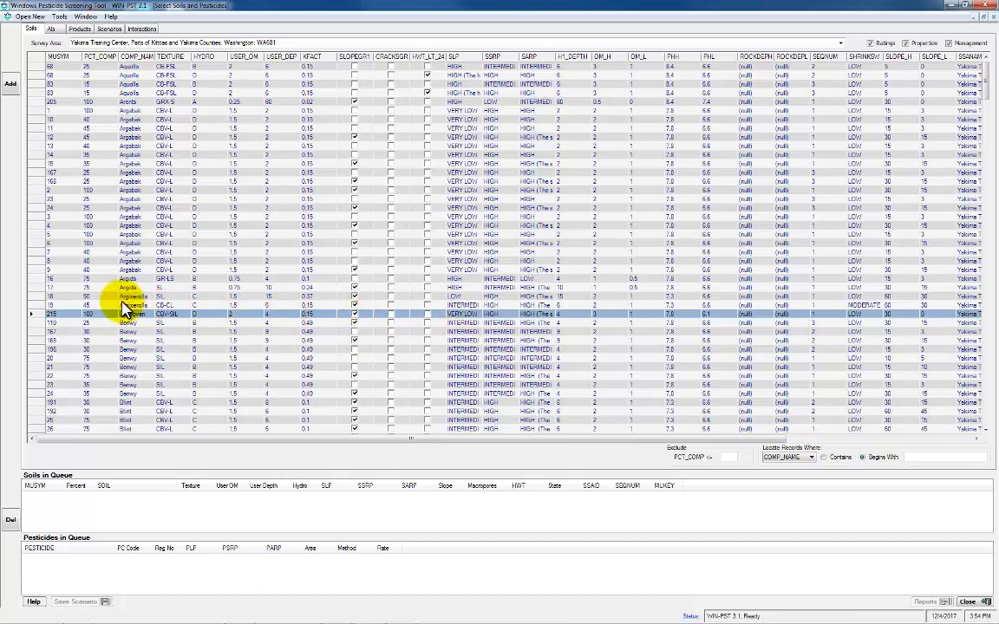
pyautogui.click(10, 83)
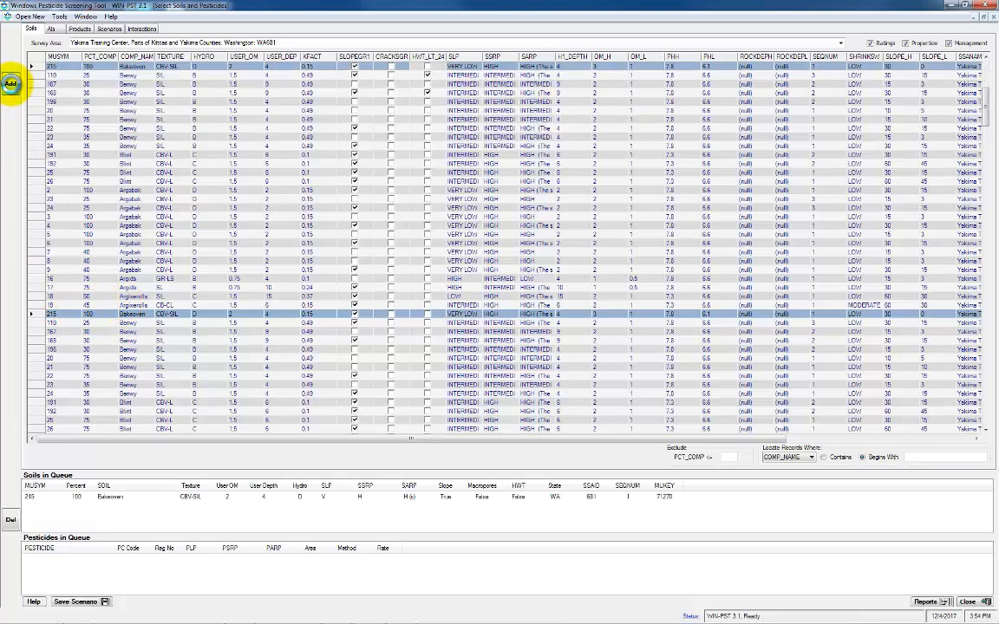
# - Add the Burbank soil with LFS texture, map unit 206, to the soils queue
pyautogui.click(187, 501)
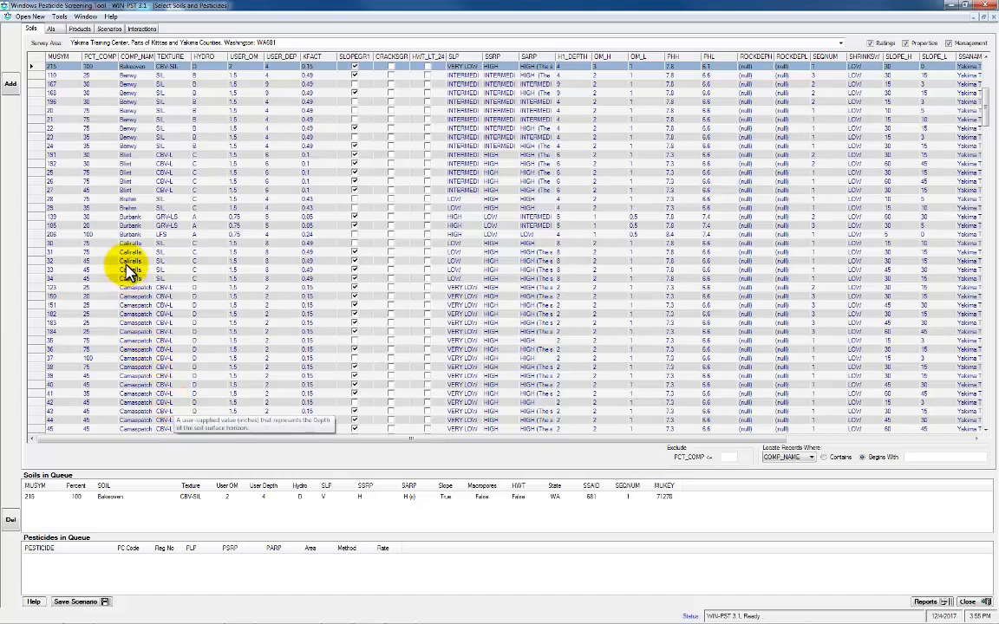
pyautogui.click(65, 234)
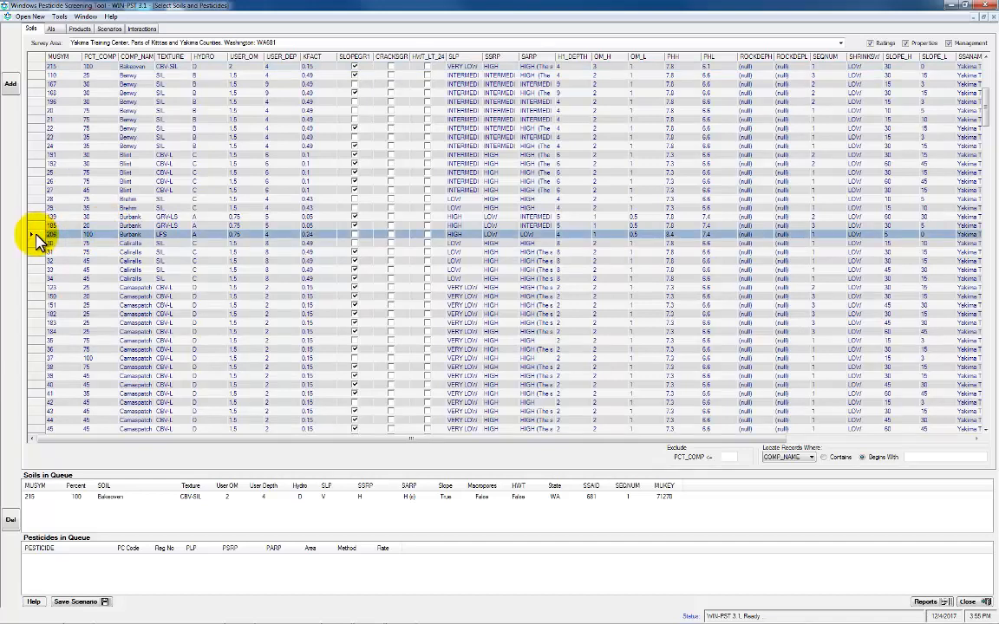
pyautogui.click(14, 83)
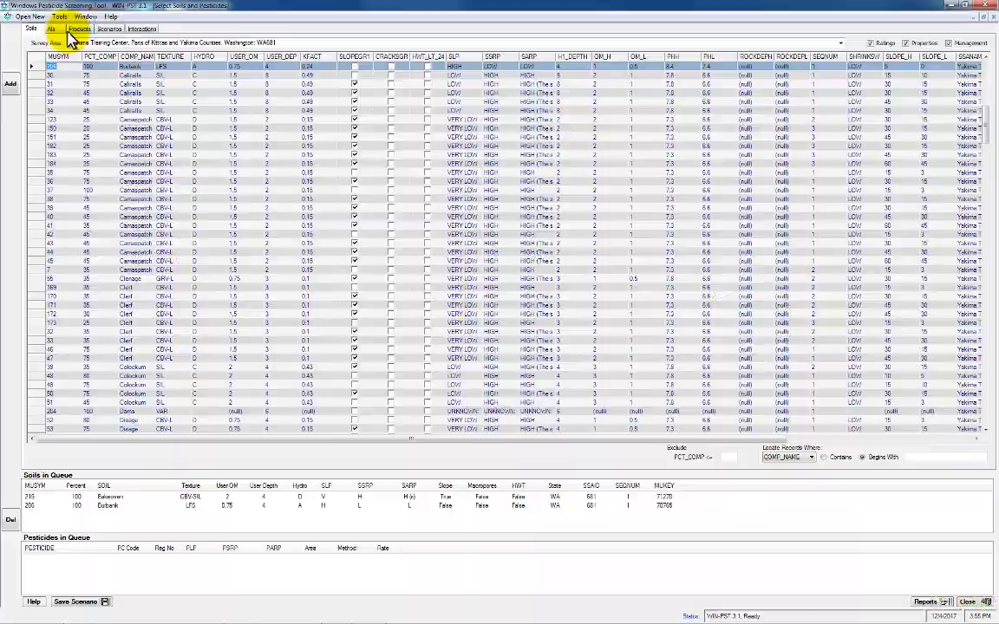
# - Search the active ingredients for names beginning with "glyph" and select plain Glyphosate
pyautogui.click(54, 29)
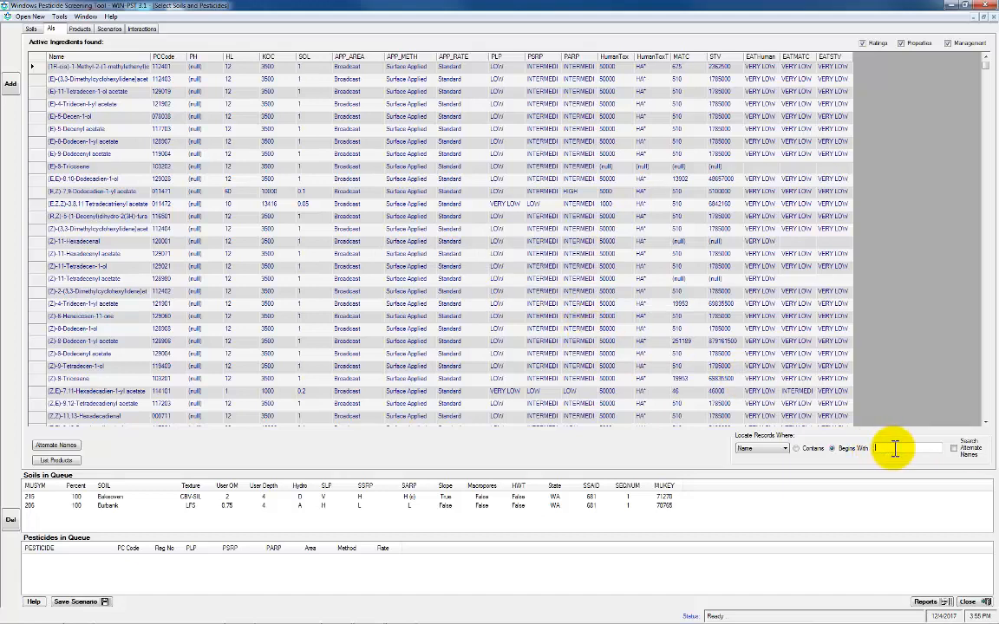
pyautogui.write('Gly')
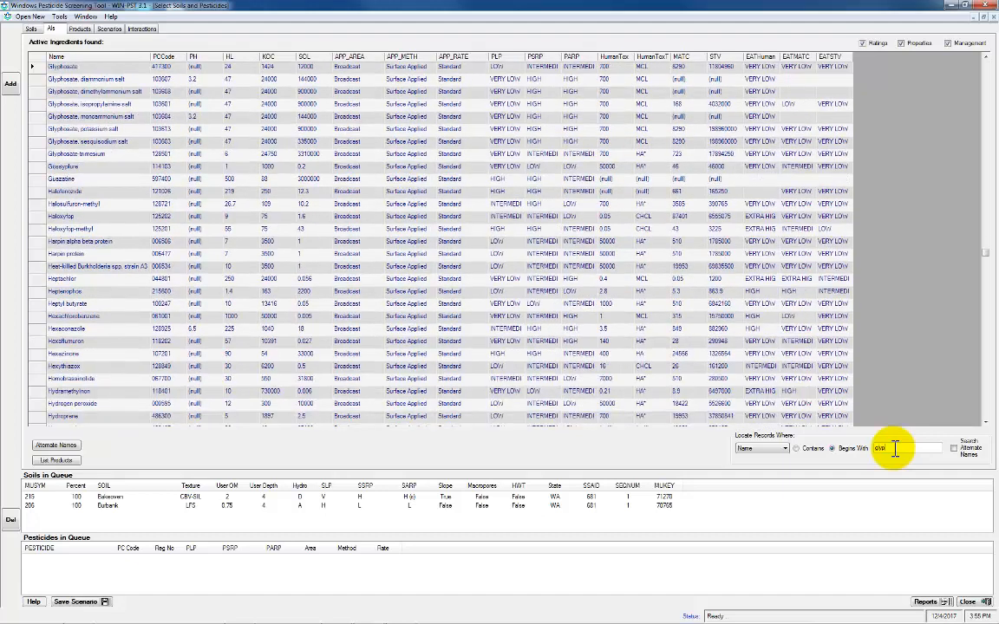
pyautogui.write('ph')
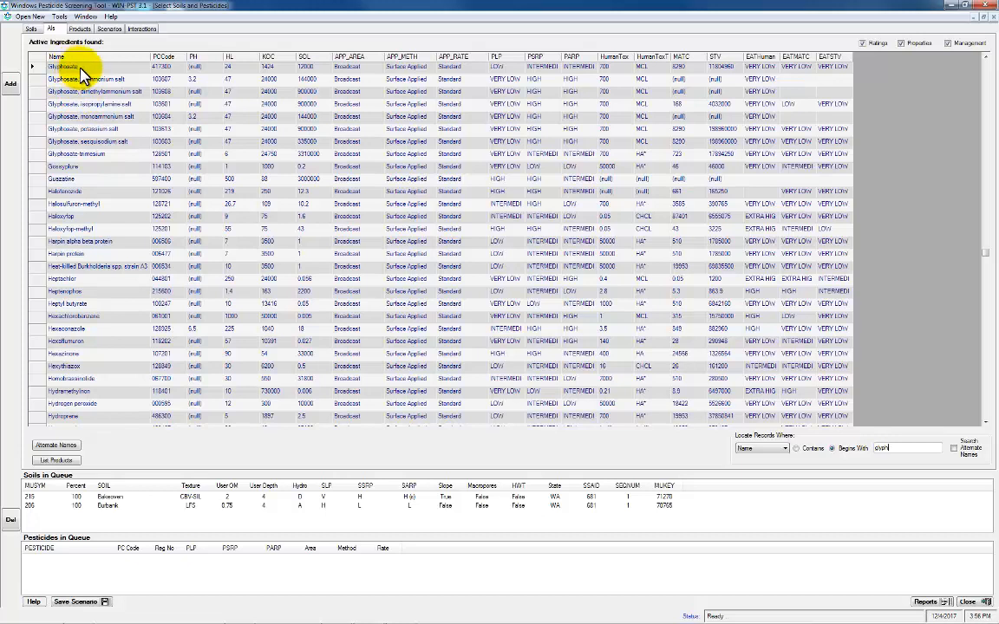
pyautogui.click(88, 67)
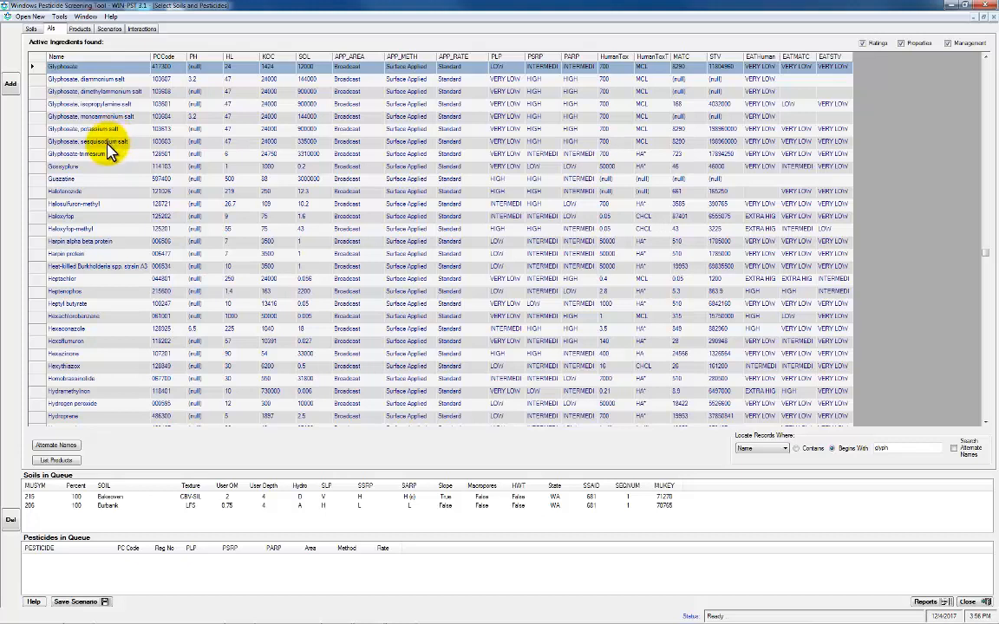
# - Search the pesticide products for names beginning with "round" and select ROUNDUP ULTRA
pyautogui.click(81, 29)
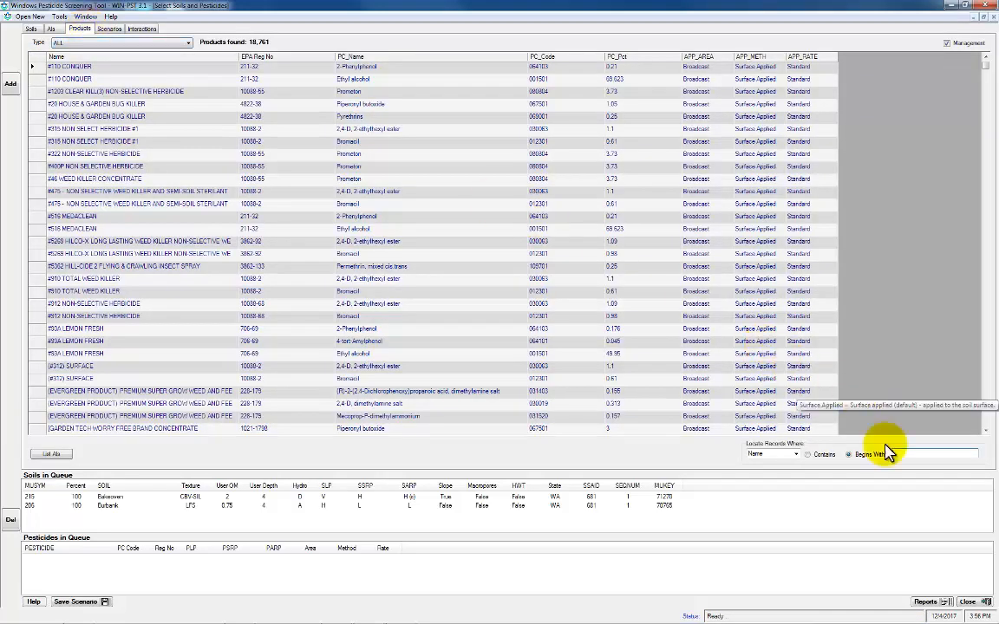
pyautogui.click(914, 453)
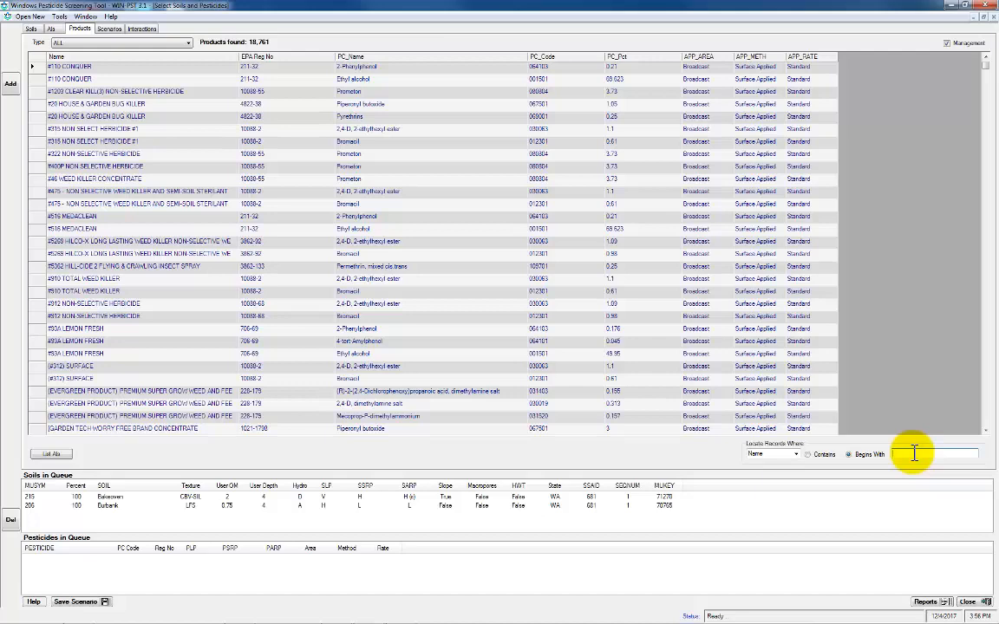
pyautogui.write('round')
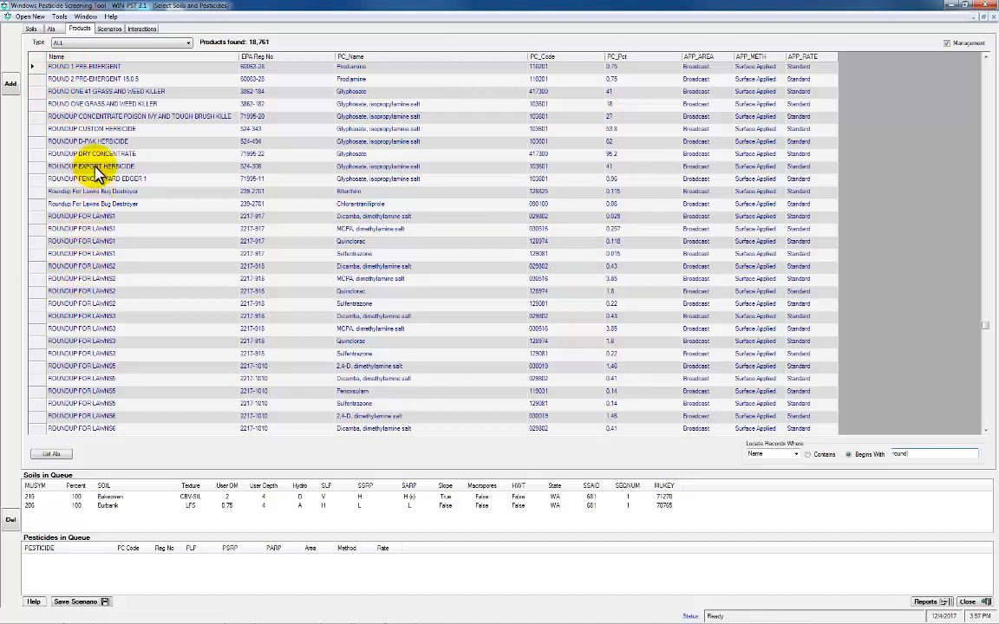
pyautogui.click(985, 336)
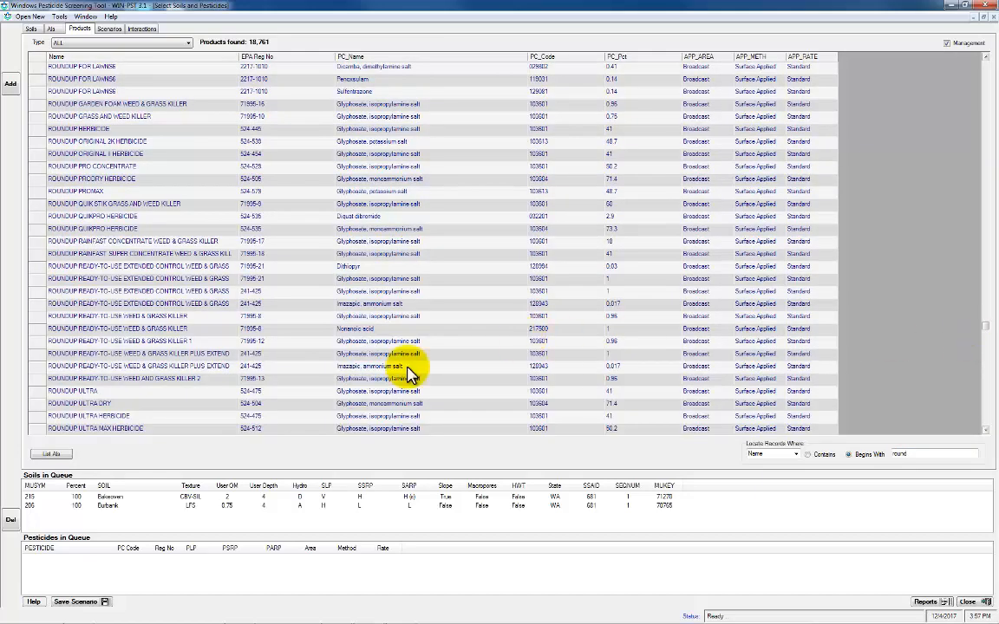
pyautogui.click(102, 395)
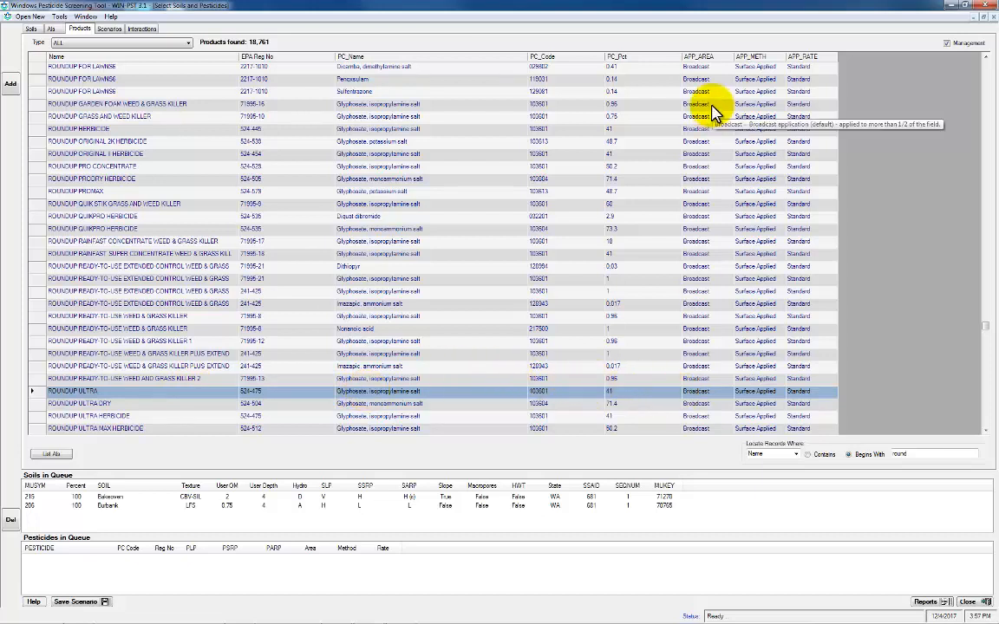
# - Review the application area choices and use Broadcast for ROUNDUP ULTRA
pyautogui.moveTo(709, 62)
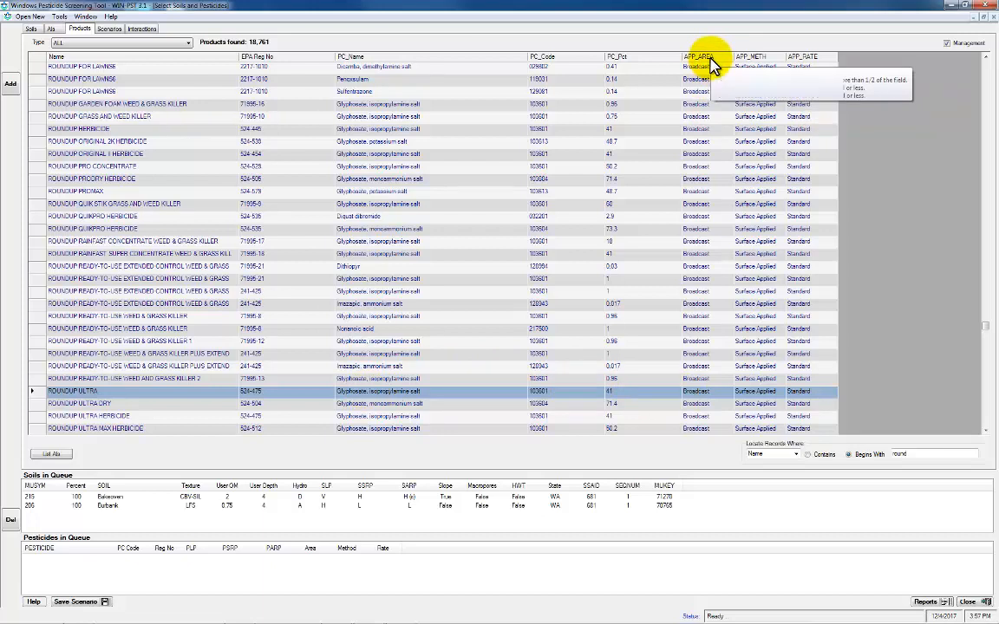
pyautogui.moveTo(747, 64)
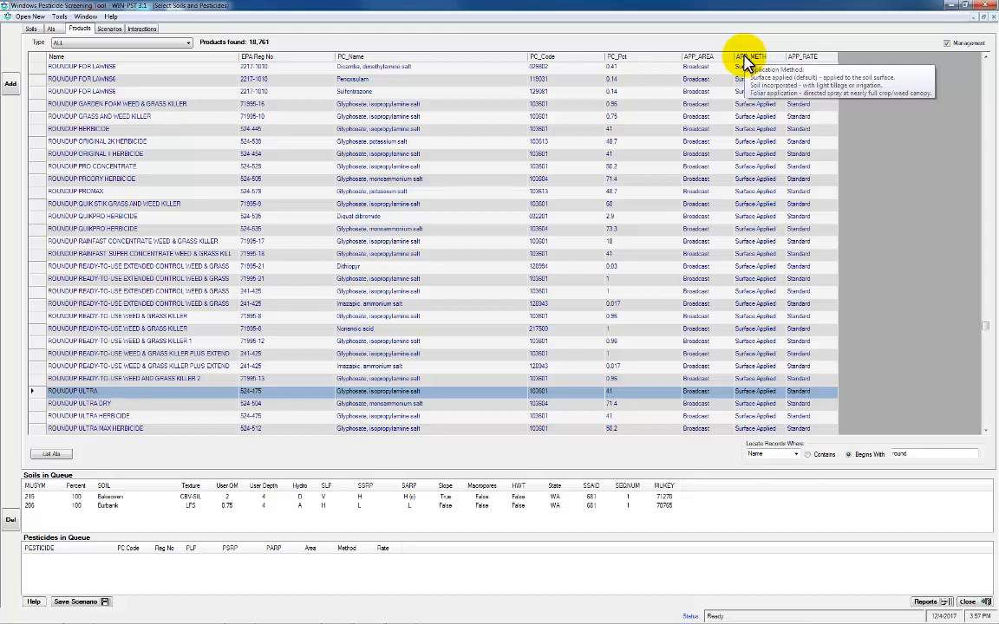
pyautogui.moveTo(794, 64)
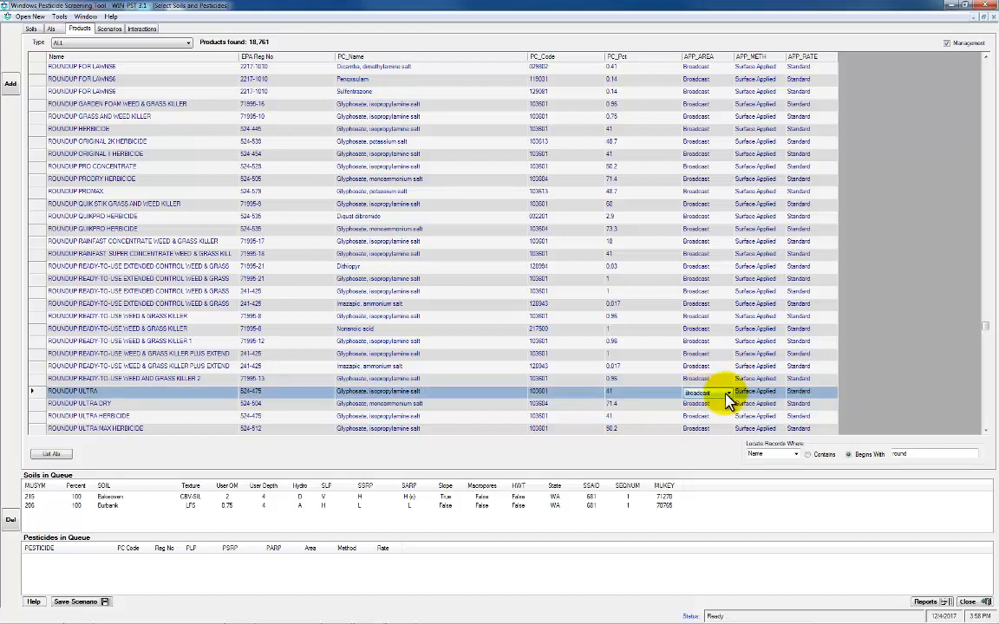
pyautogui.click(729, 394)
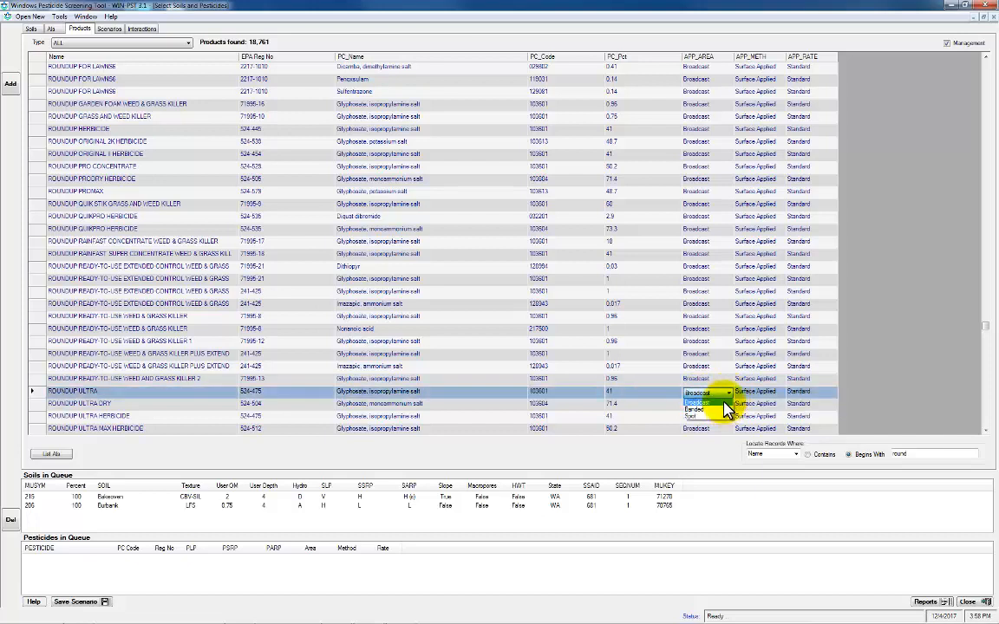
pyautogui.click(725, 403)
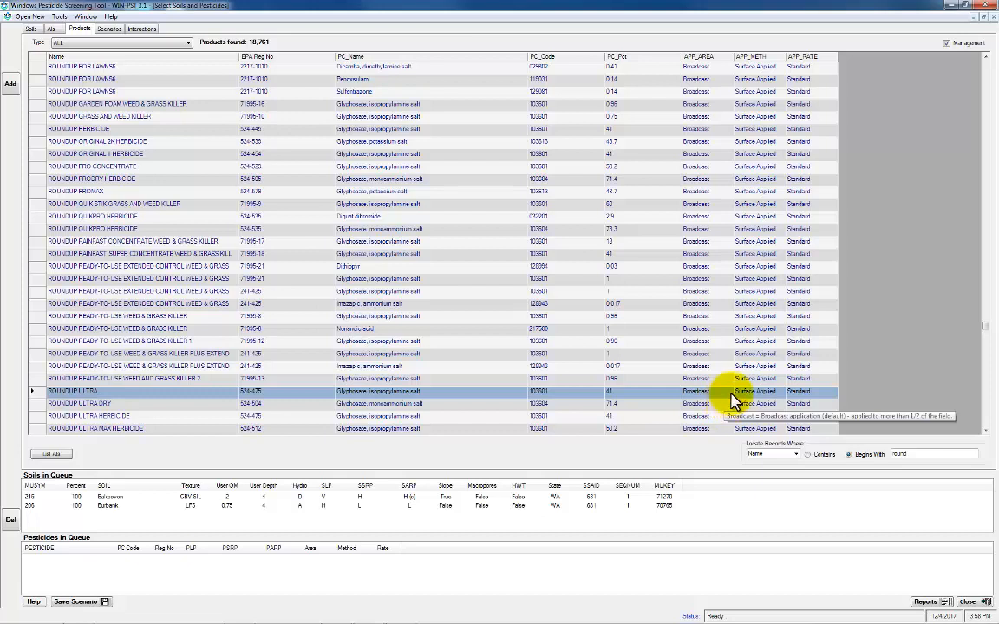
pyautogui.click(730, 395)
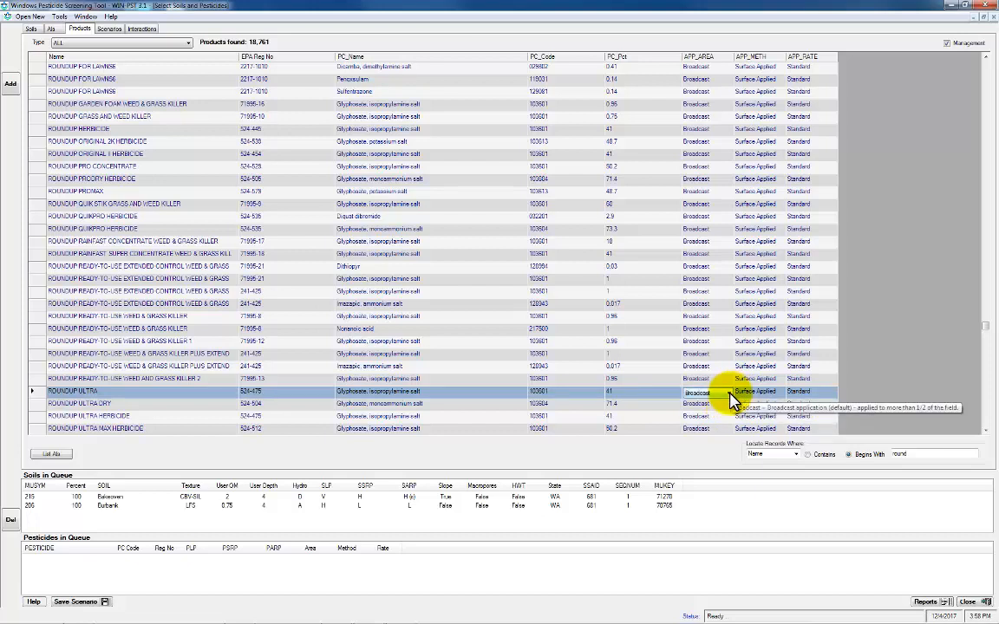
pyautogui.click(730, 396)
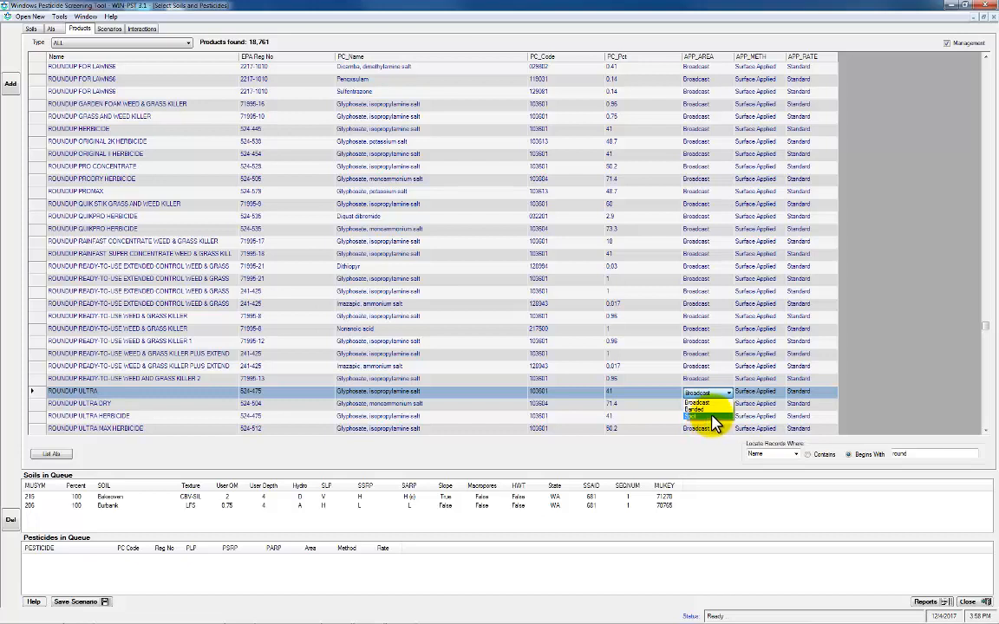
pyautogui.click(763, 393)
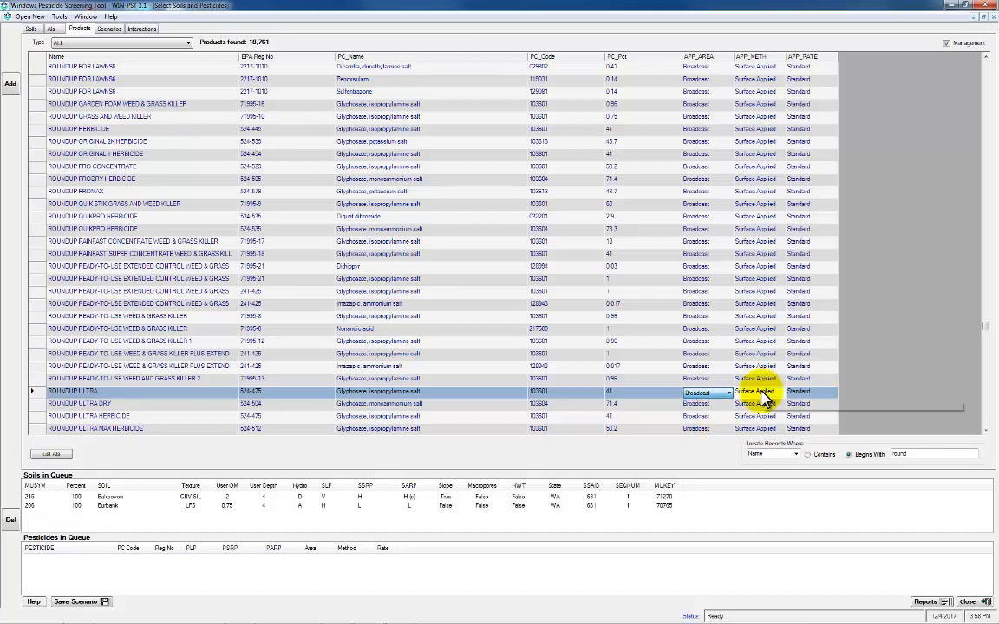
# - Set the application method of ROUNDUP ULTRA to Foliar
pyautogui.click(763, 392)
pyautogui.click(782, 393)
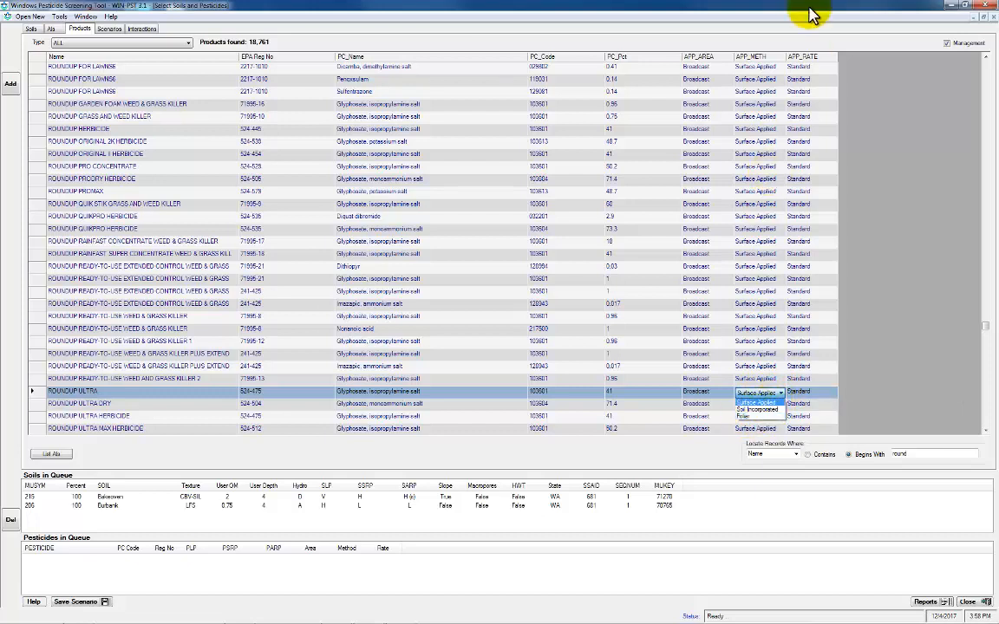
pyautogui.moveTo(753, 65)
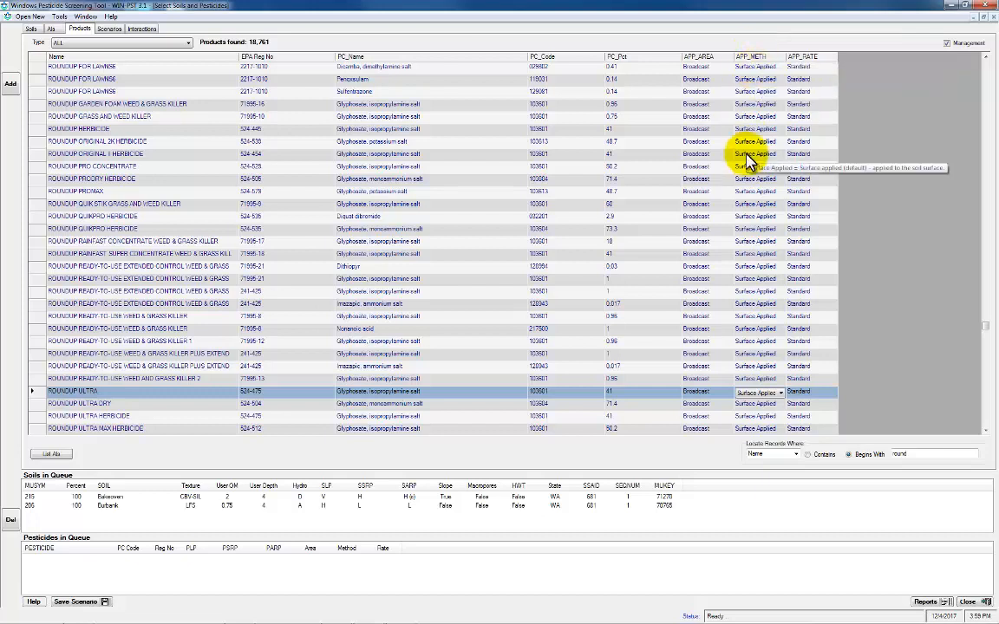
pyautogui.click(770, 392)
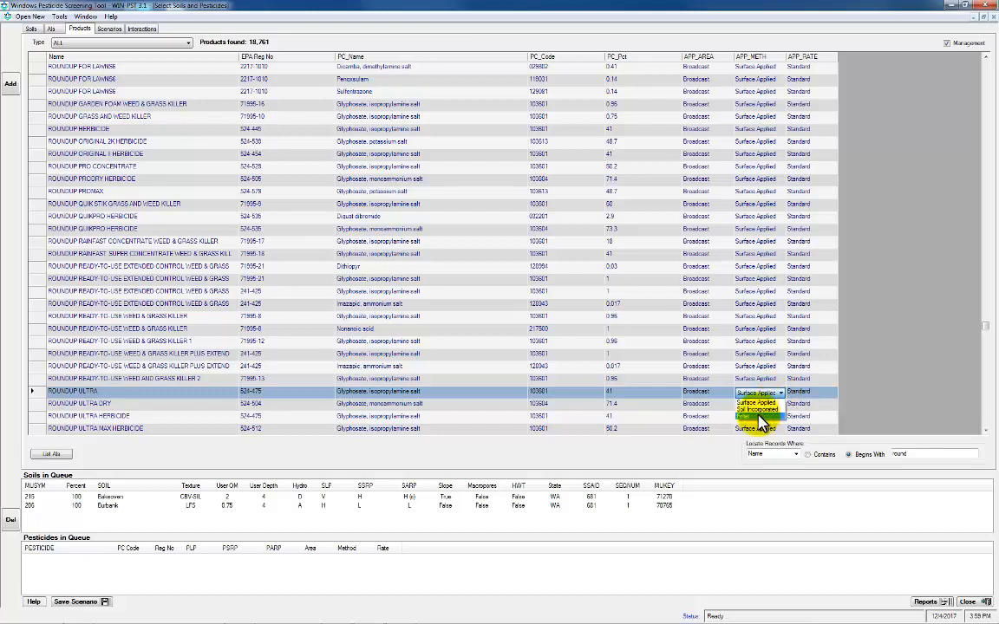
pyautogui.click(759, 420)
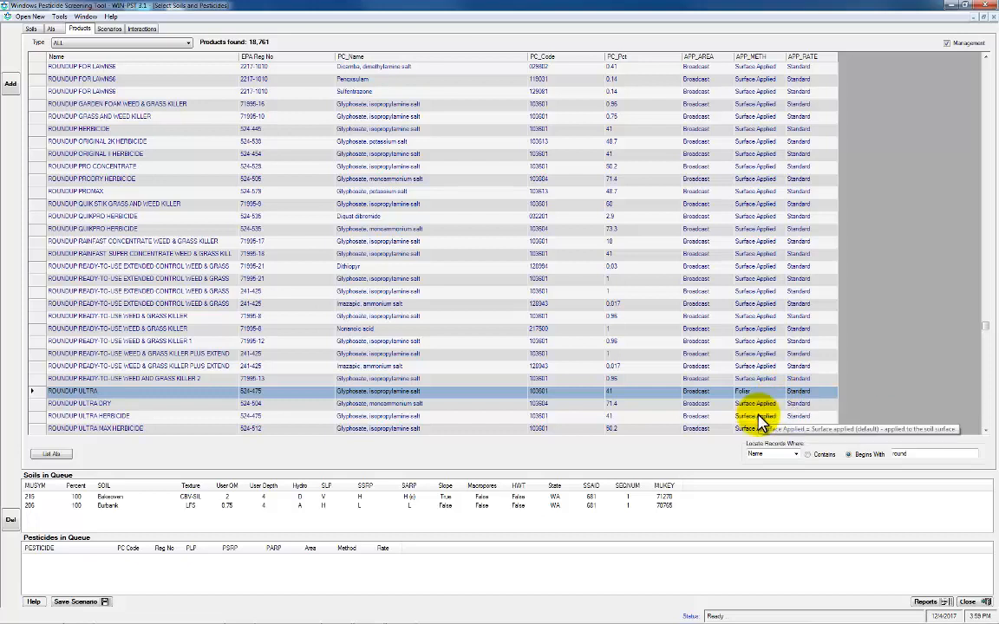
# - Examine the application rate choices for ROUNDUP ULTRA
pyautogui.click(819, 395)
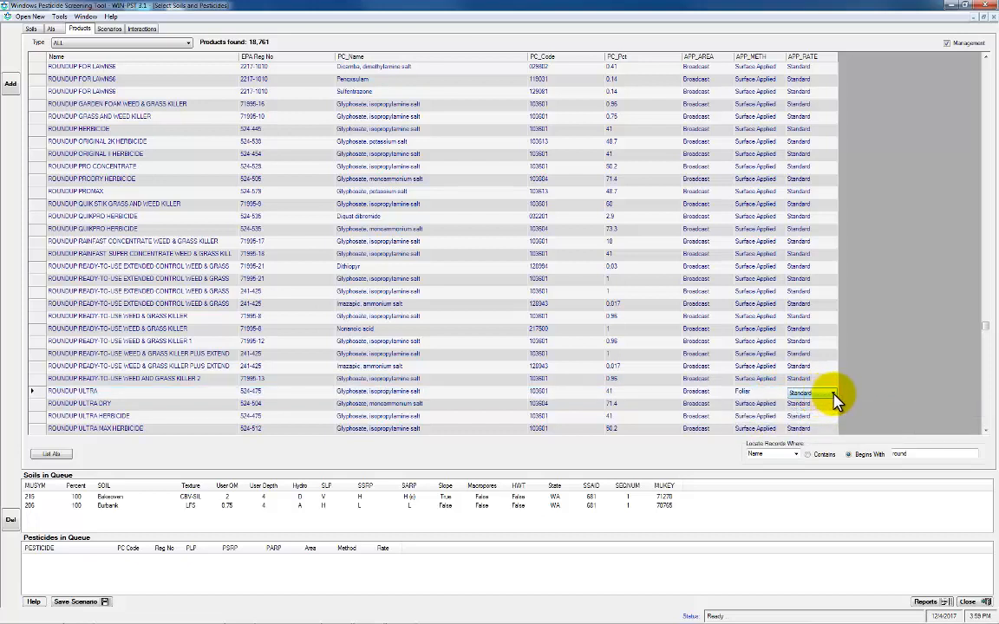
pyautogui.click(833, 395)
pyautogui.click(808, 58)
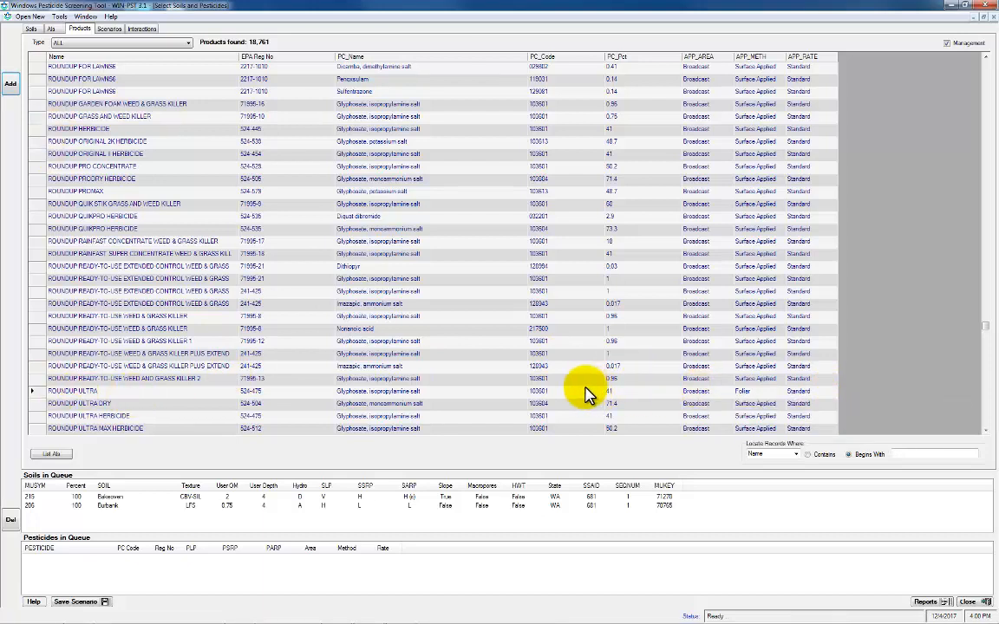
# - Add the ROUNDUP ULTRA product to the pesticides queue
pyautogui.click(127, 392)
pyautogui.click(32, 392)
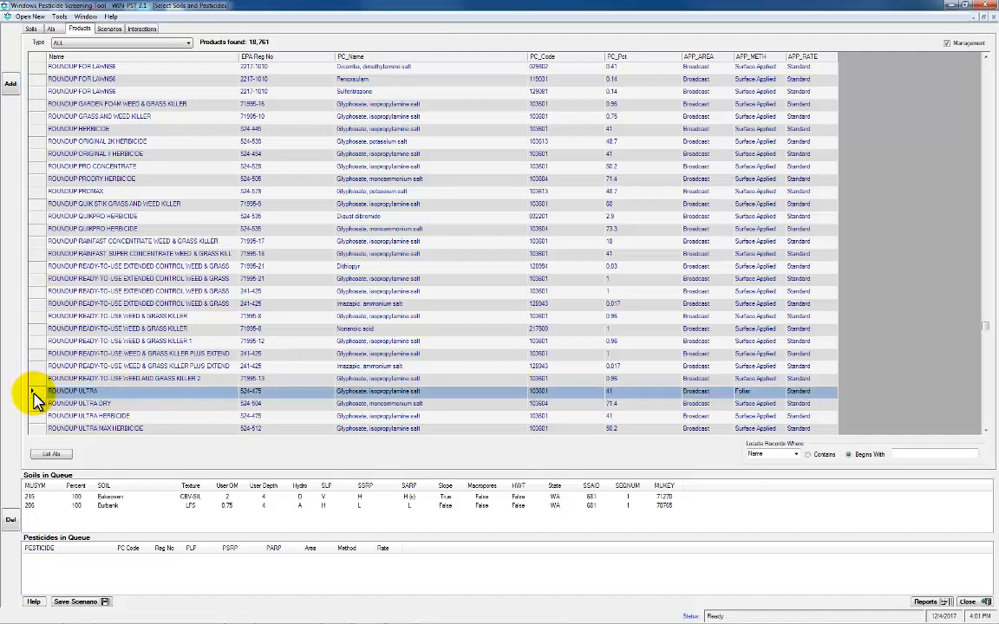
pyautogui.click(11, 85)
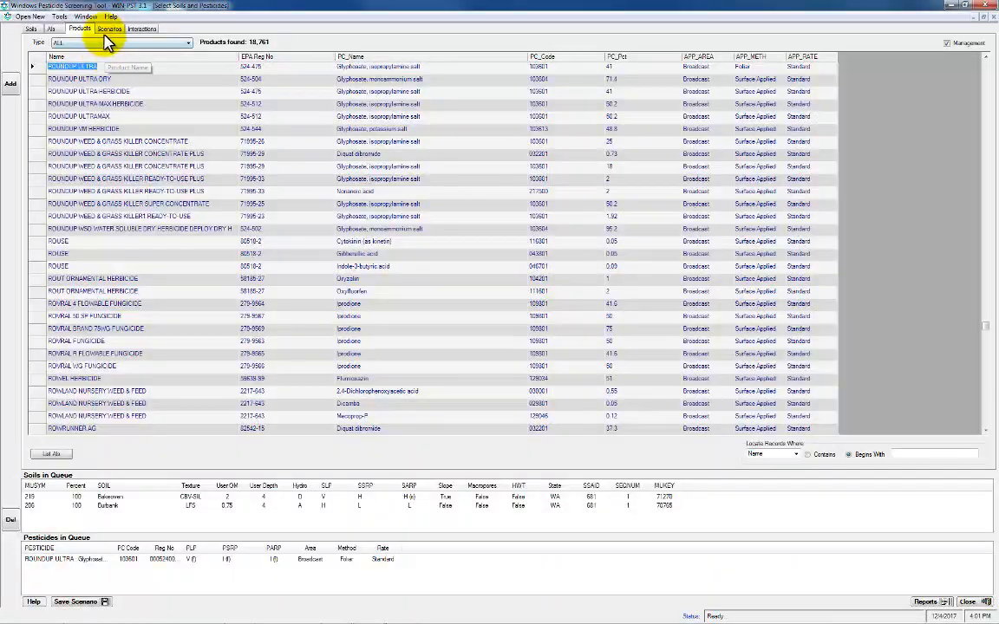
# - Add the soils and pesticides of the saved WA-Wheat scenario to the queues
pyautogui.click(109, 30)
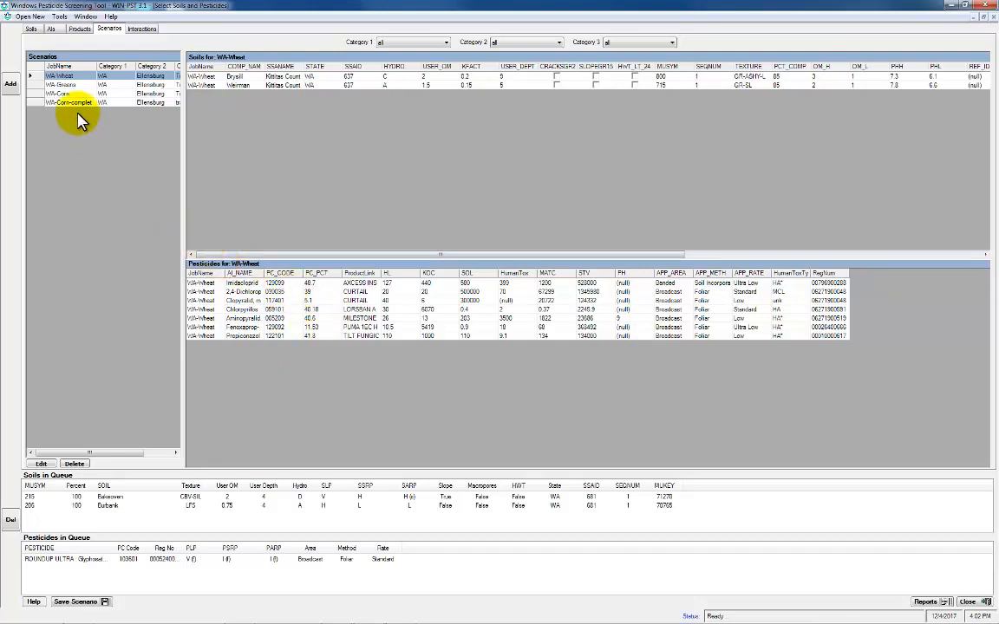
pyautogui.click(11, 84)
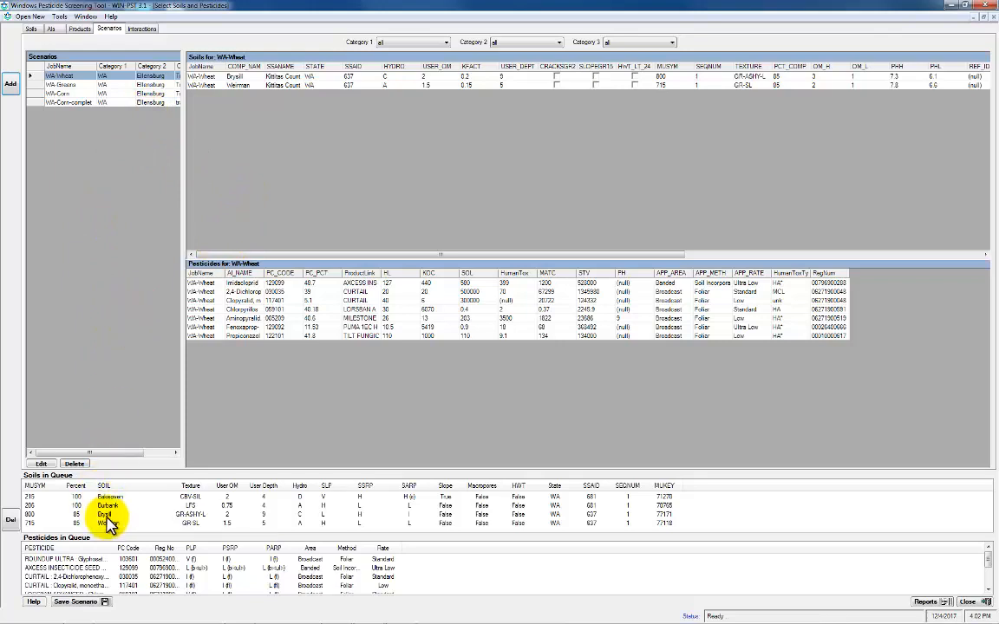
# - Remove the Brysill and Weirman soils from the soils queue and check the options for clearing whole queues
pyautogui.click(30, 516)
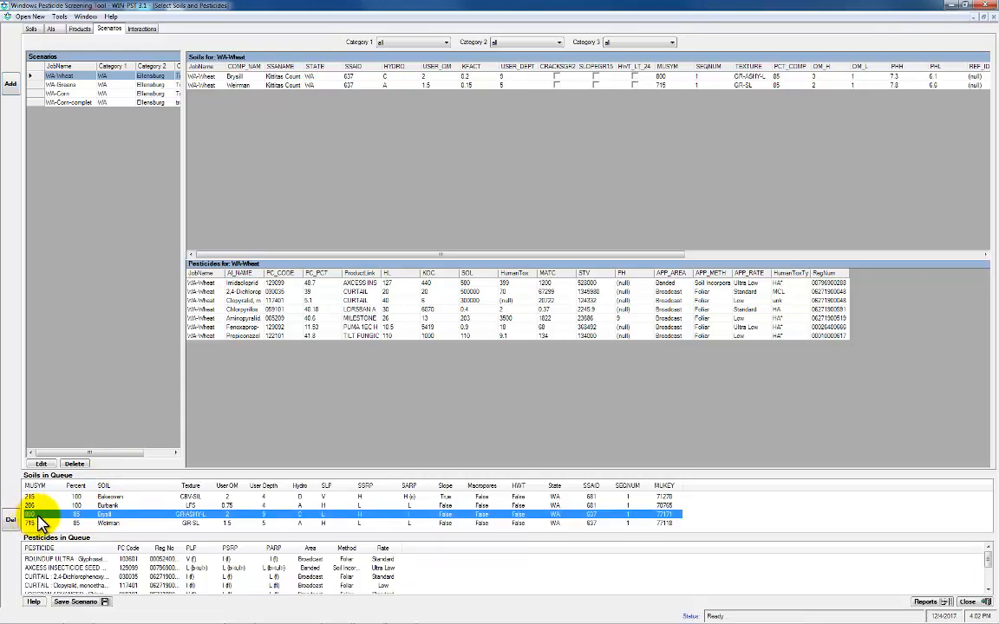
pyautogui.click(10, 520)
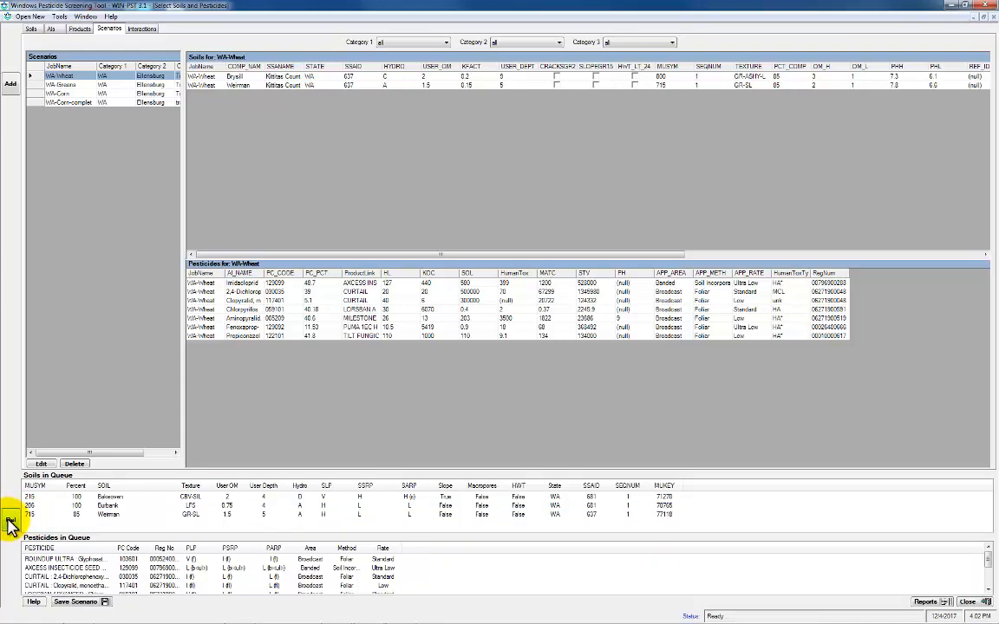
pyautogui.click(46, 517)
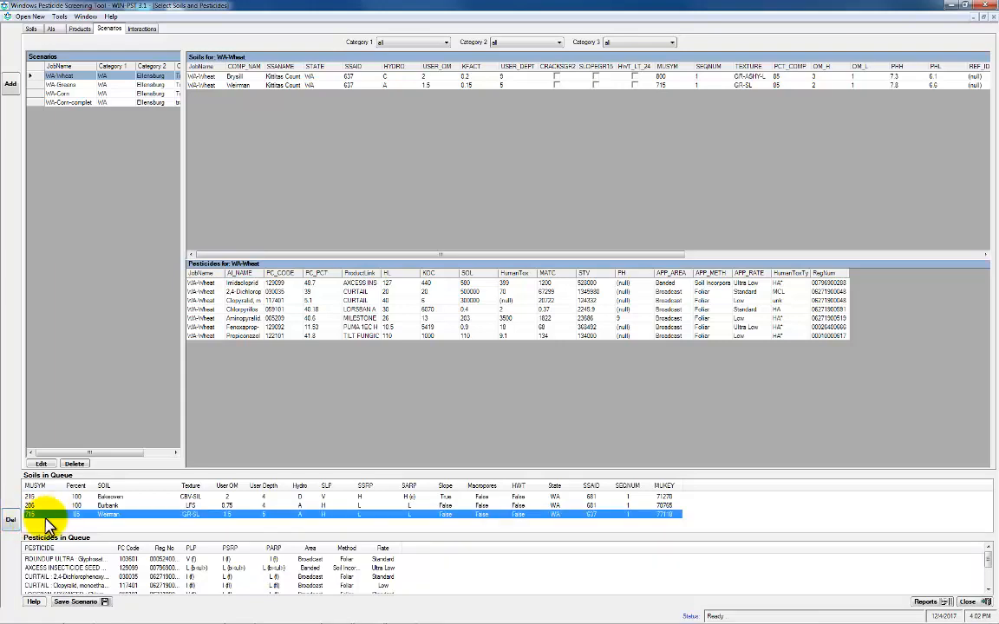
pyautogui.click(11, 521)
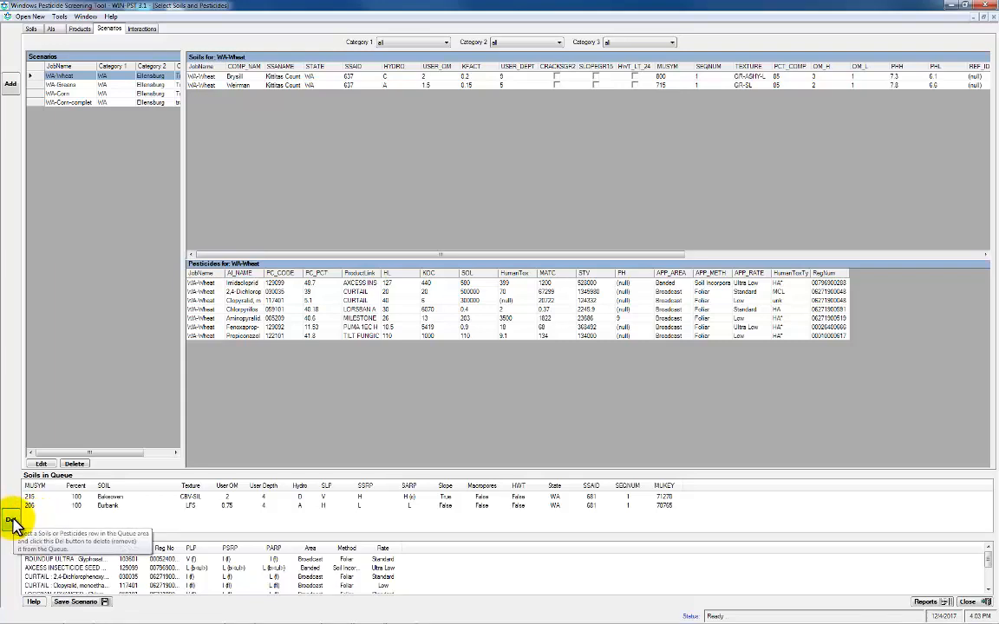
pyautogui.rightClick(13, 525)
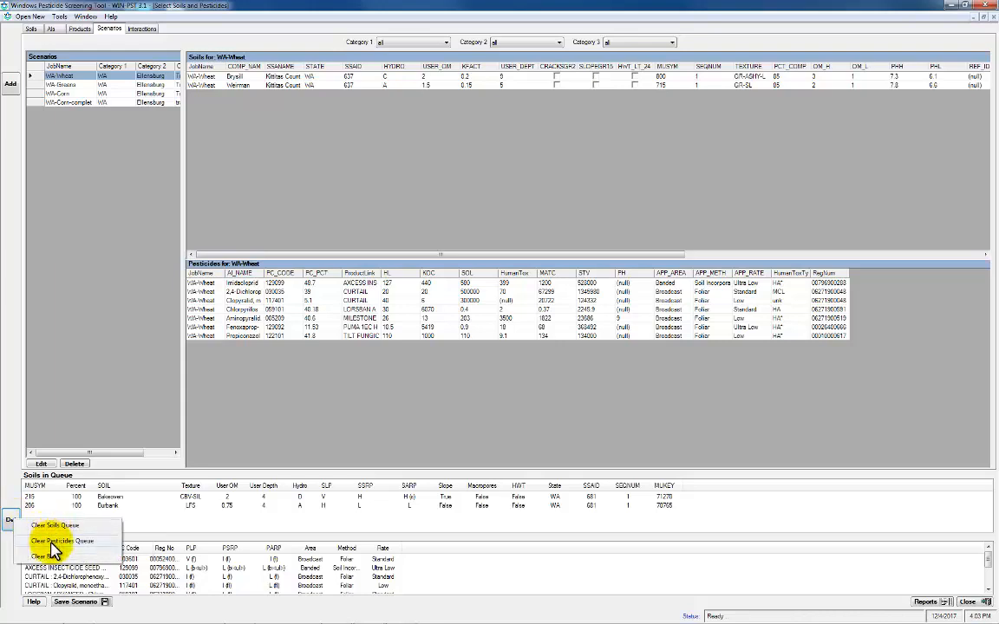
pyautogui.click(225, 441)
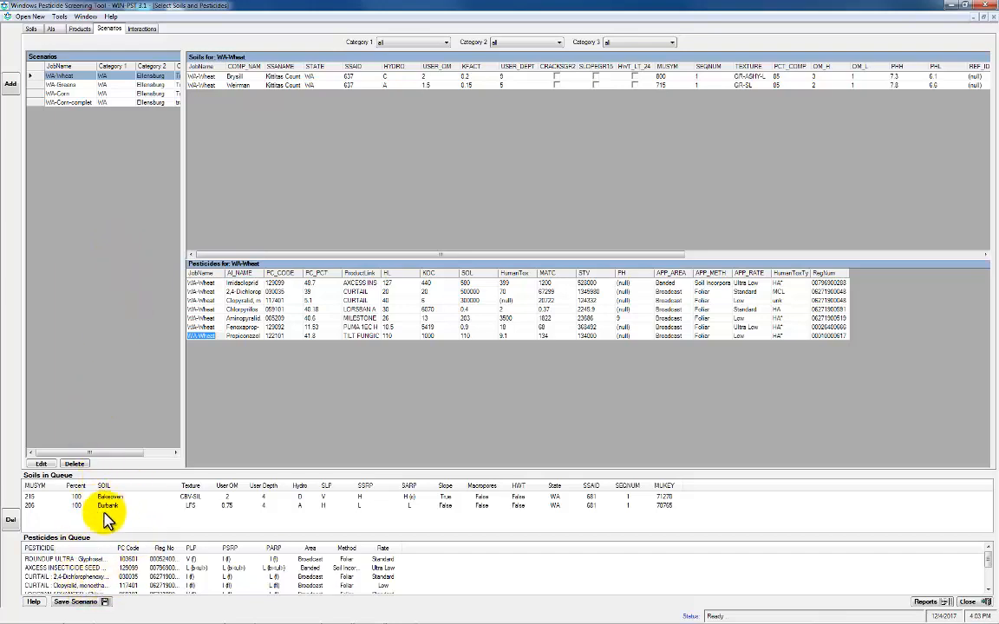
# - Save the queued soils and pesticides as a scenario named NEW Wheat Example and widen the scenario name column
pyautogui.click(101, 609)
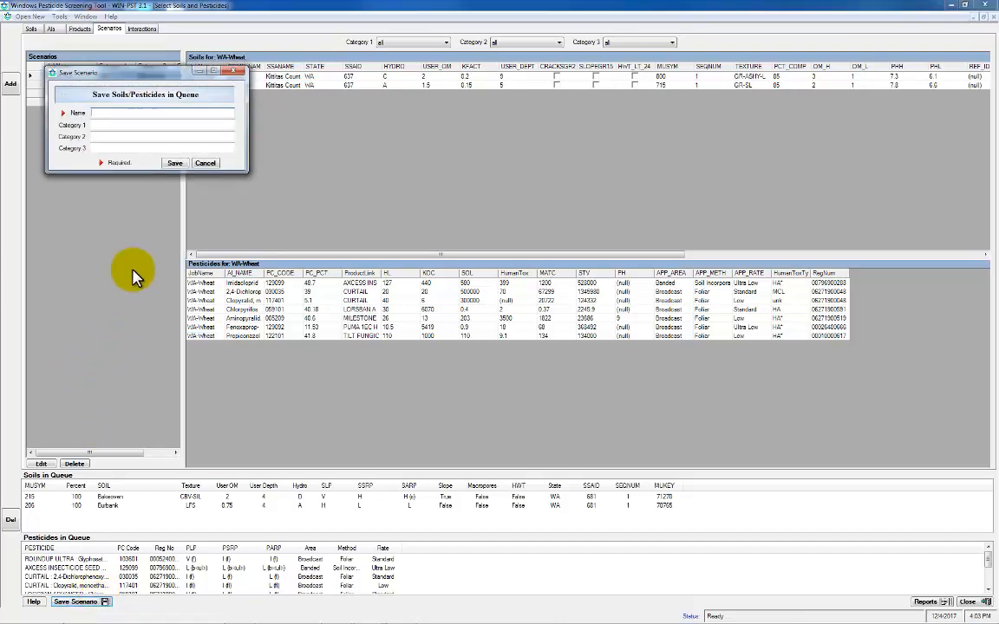
pyautogui.write('NEW Wheat Example')
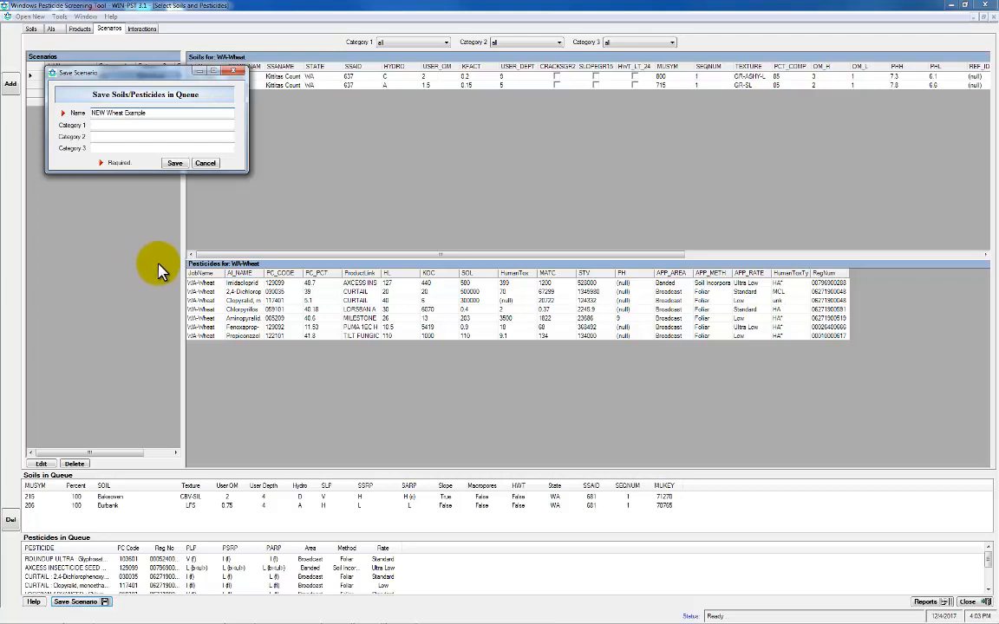
pyautogui.click(175, 164)
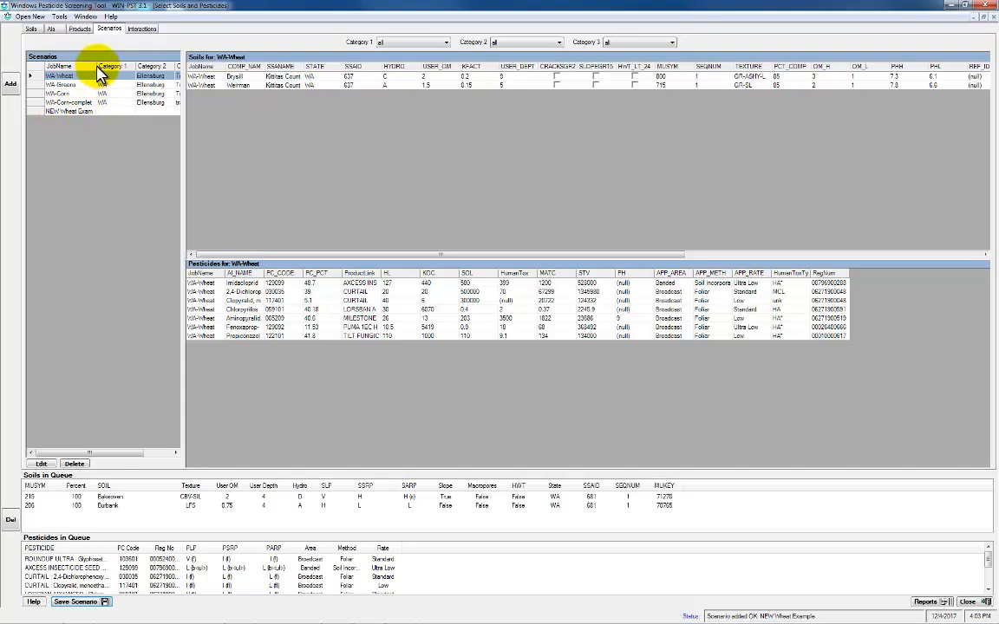
pyautogui.moveTo(96, 66); pyautogui.dragTo(119, 67)
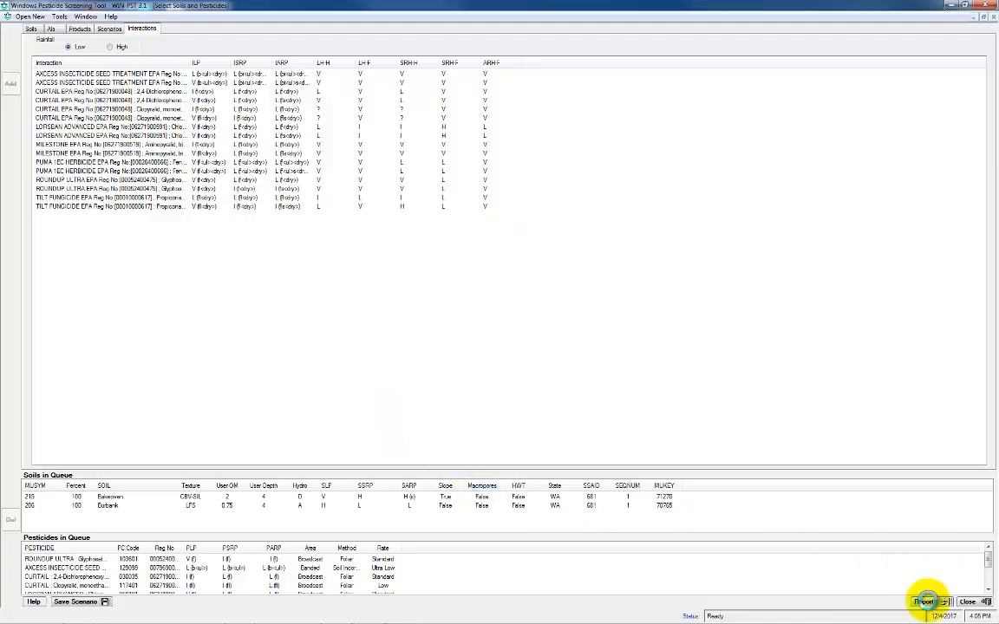
# - Open the report settings for the low-rainfall interactions and set the cooperator to client 1
pyautogui.click(924, 601)
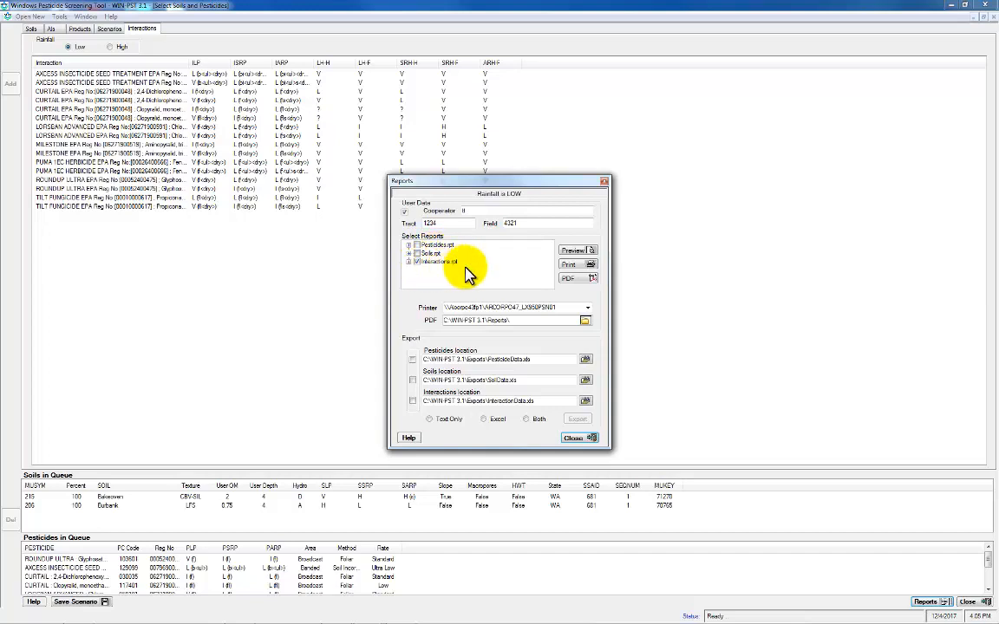
pyautogui.click(460, 209)
pyautogui.write('Jane')
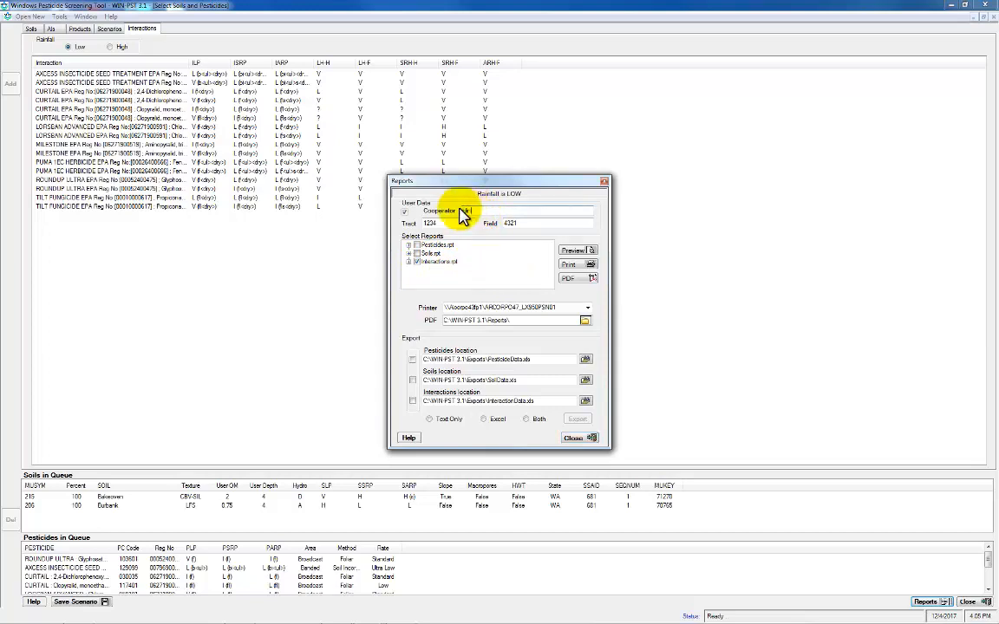
pyautogui.press('BackSpace')
pyautogui.write('el')
pyautogui.write('1')
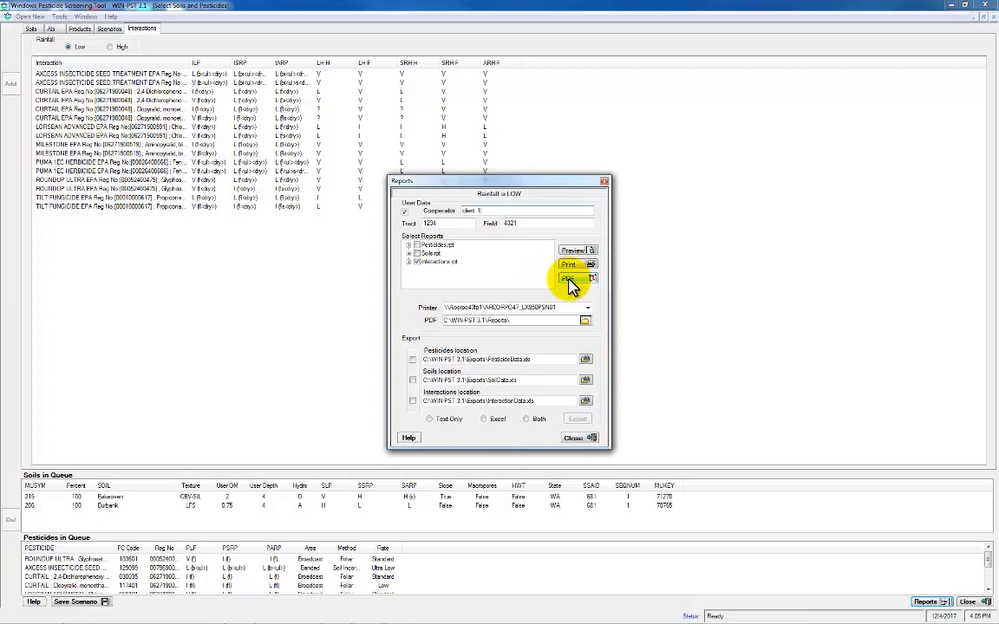
# - Preview the Interactions report in an enlarged window, review the loss potential and hazard ratings, and close it
pyautogui.click(573, 250)
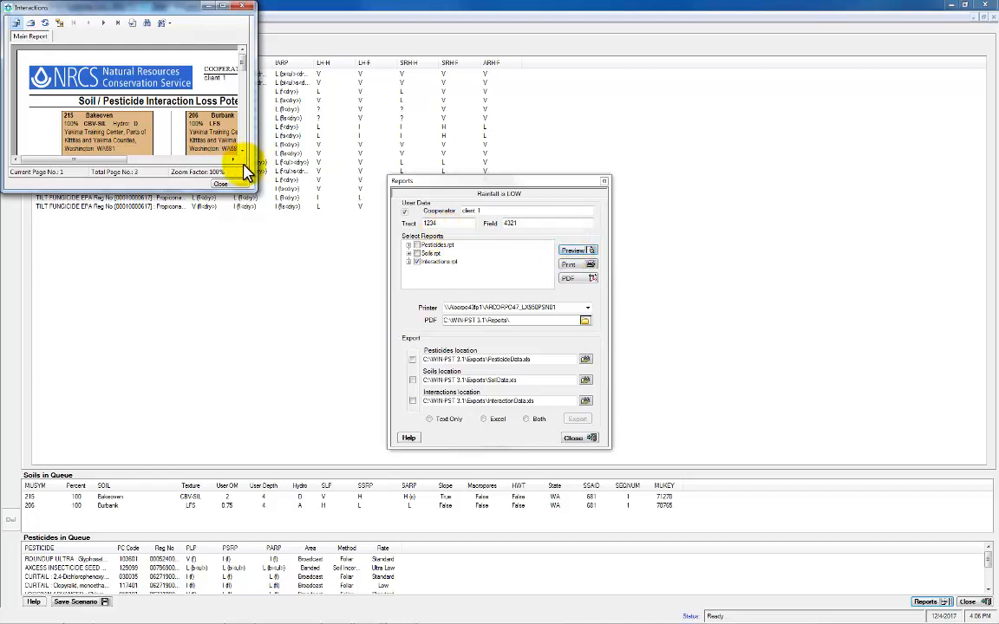
pyautogui.moveTo(253, 188); pyautogui.dragTo(510, 477)
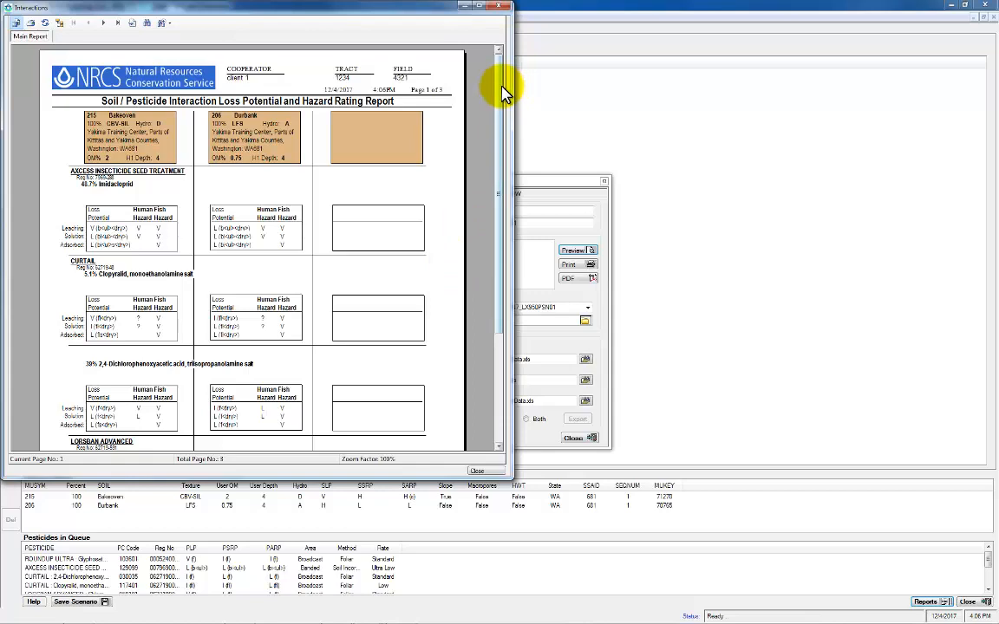
pyautogui.moveTo(499, 90); pyautogui.dragTo(498, 134)
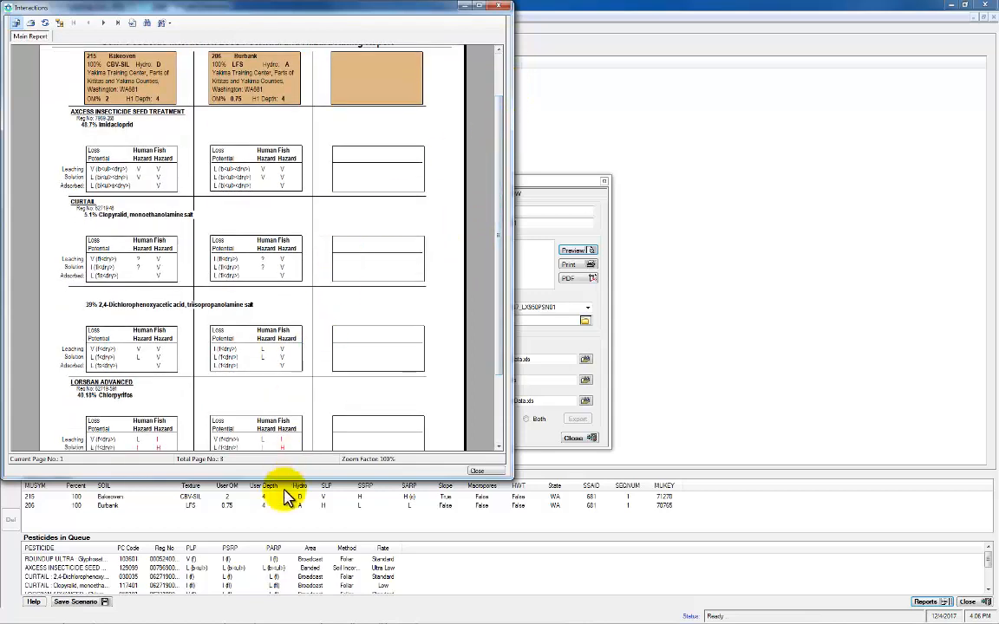
pyautogui.moveTo(285, 474); pyautogui.dragTo(292, 564)
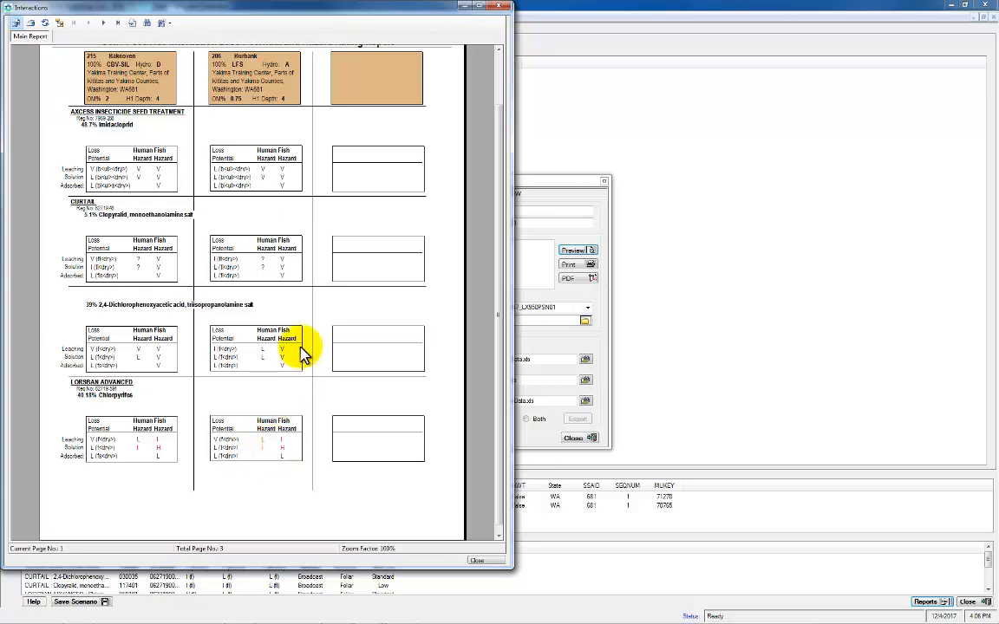
pyautogui.click(498, 7)
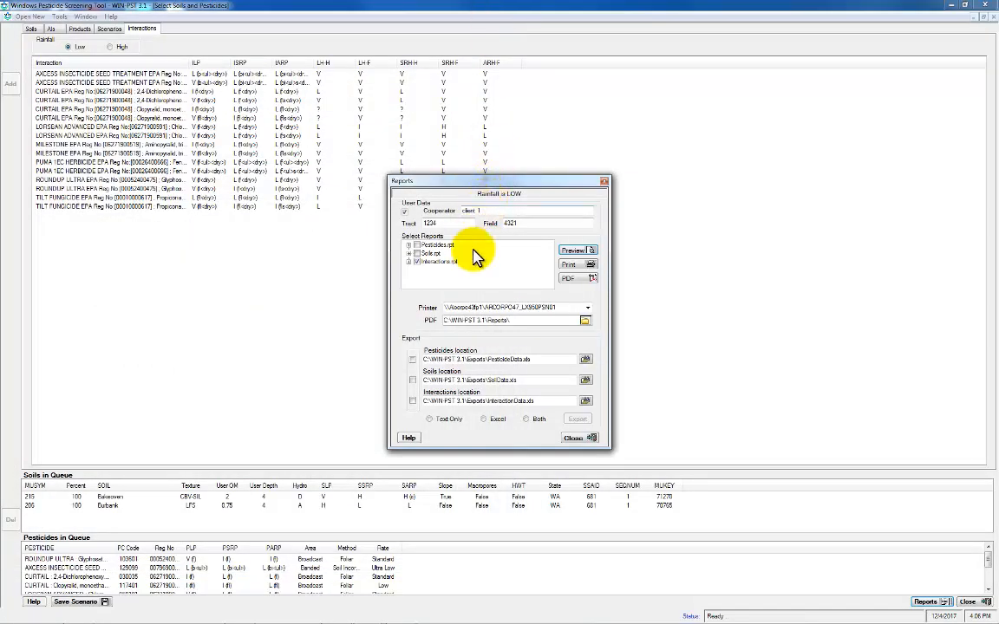
# - Export the interactions data in Excel format to C:\WIN-PST 3.1\Exports\WA_Example.xls
pyautogui.click(413, 402)
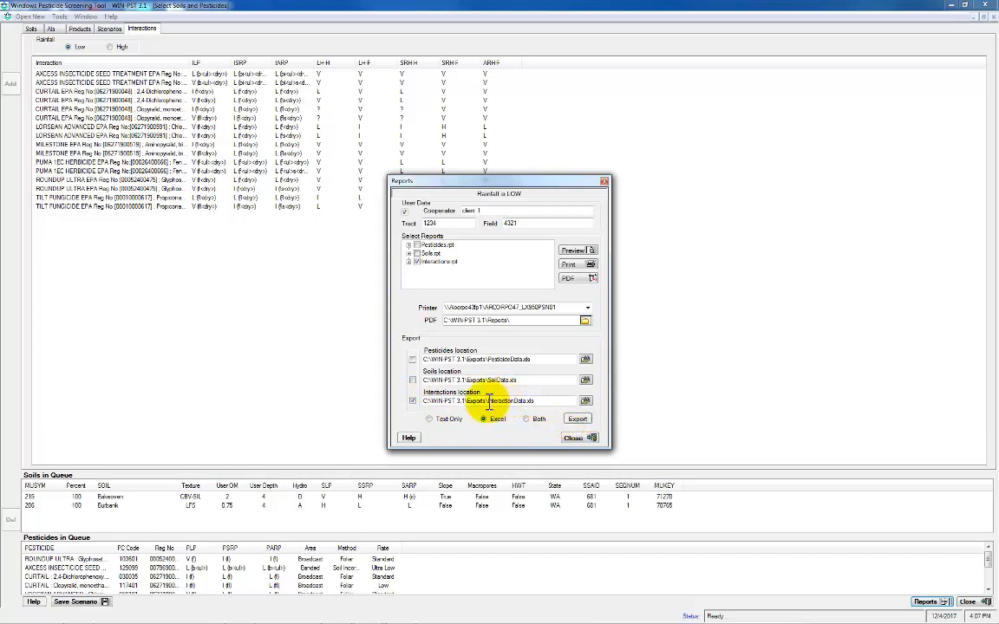
pyautogui.moveTo(488, 401); pyautogui.dragTo(527, 398)
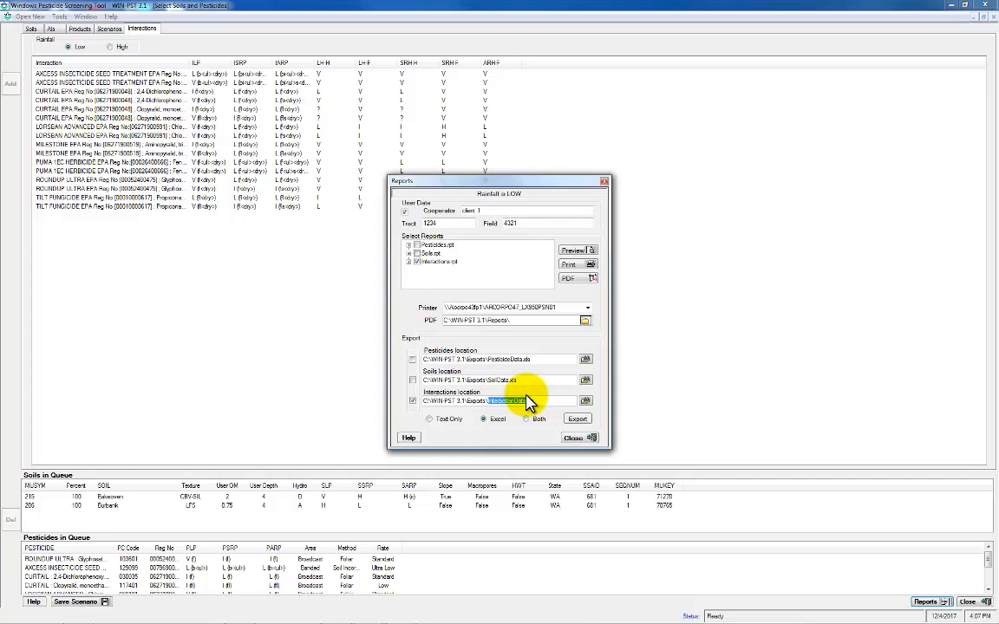
pyautogui.write('WA_Example')
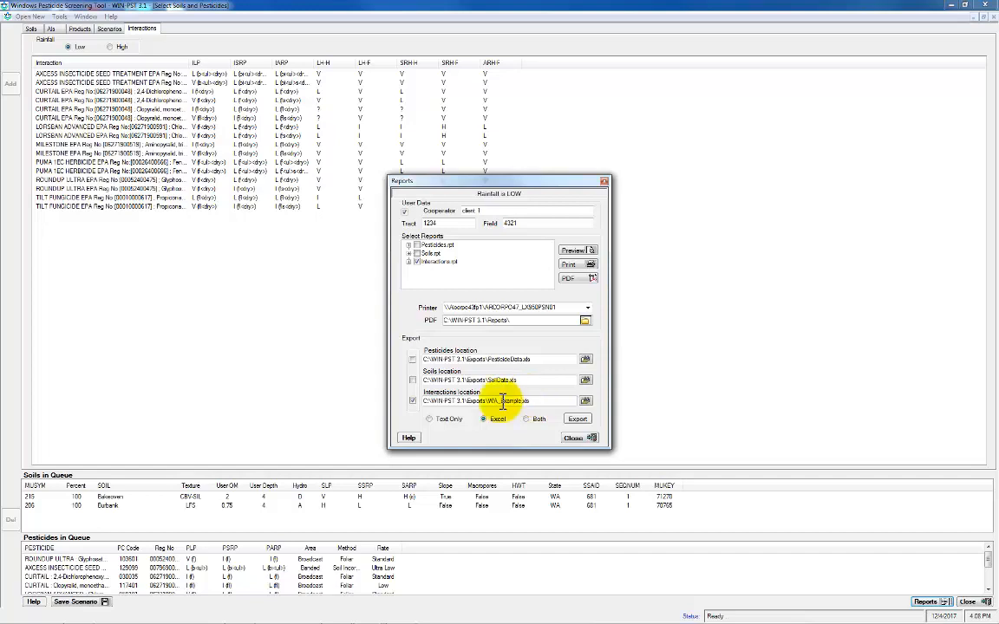
pyautogui.click(577, 420)
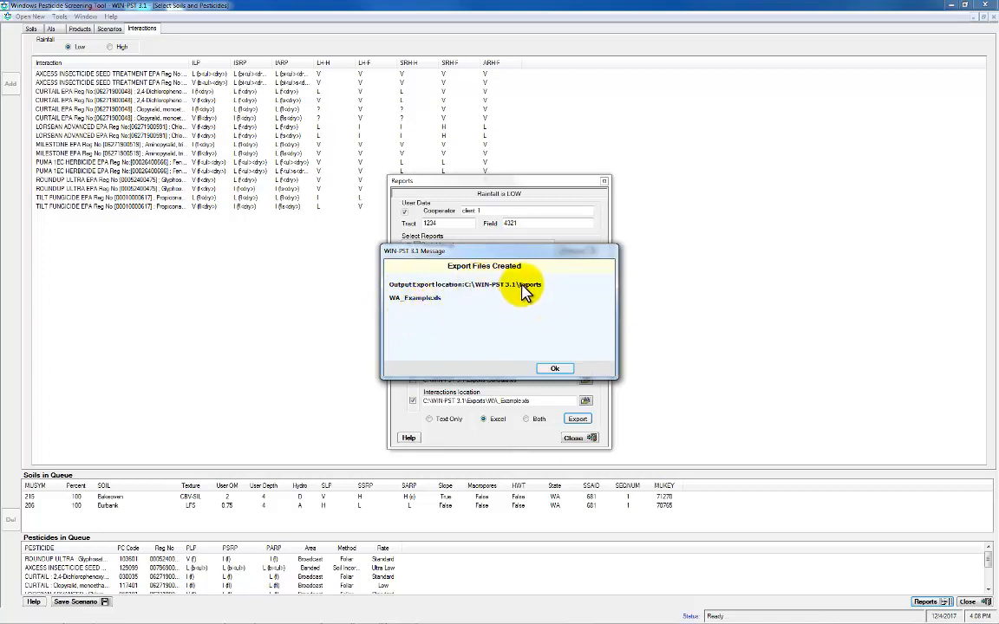
pyautogui.click(556, 369)
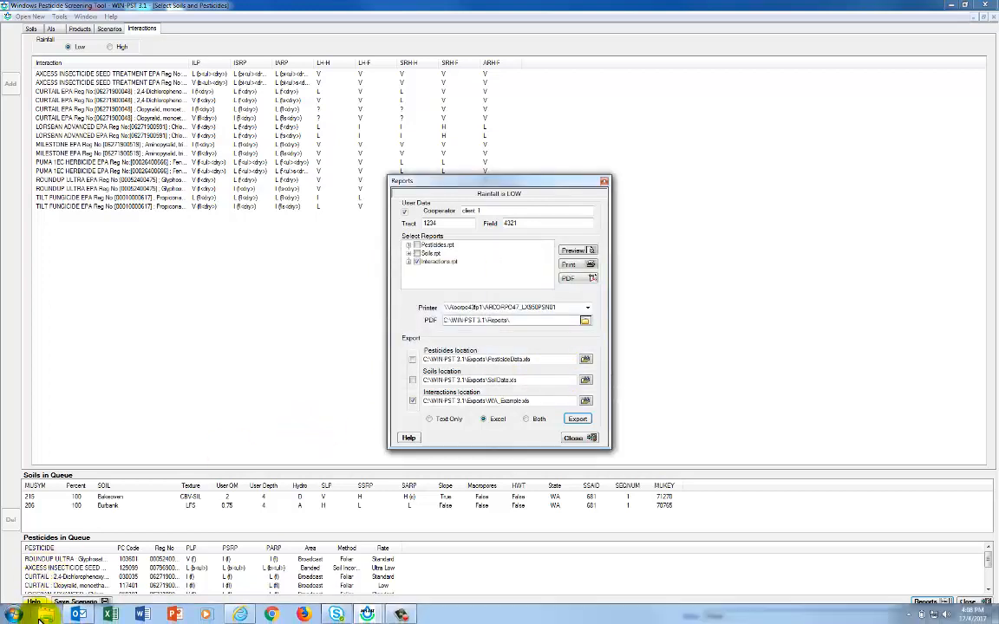
# - Switch to Windows Explorer, locate WA_Example.xls in the C:\WIN-PST 3.1\Exports folder, and close the window
pyautogui.click(45, 615)
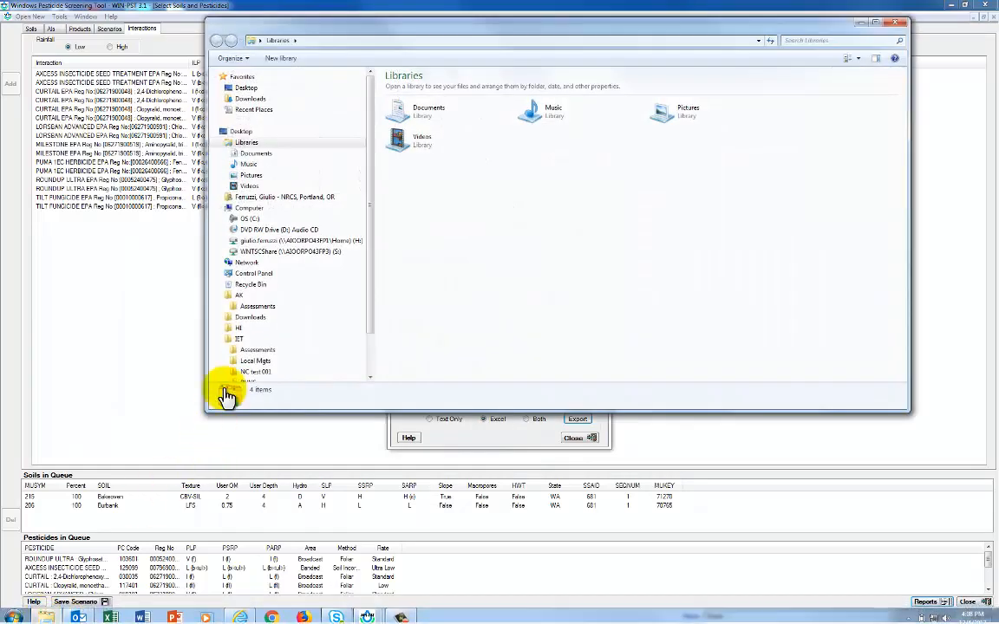
pyautogui.click(262, 219)
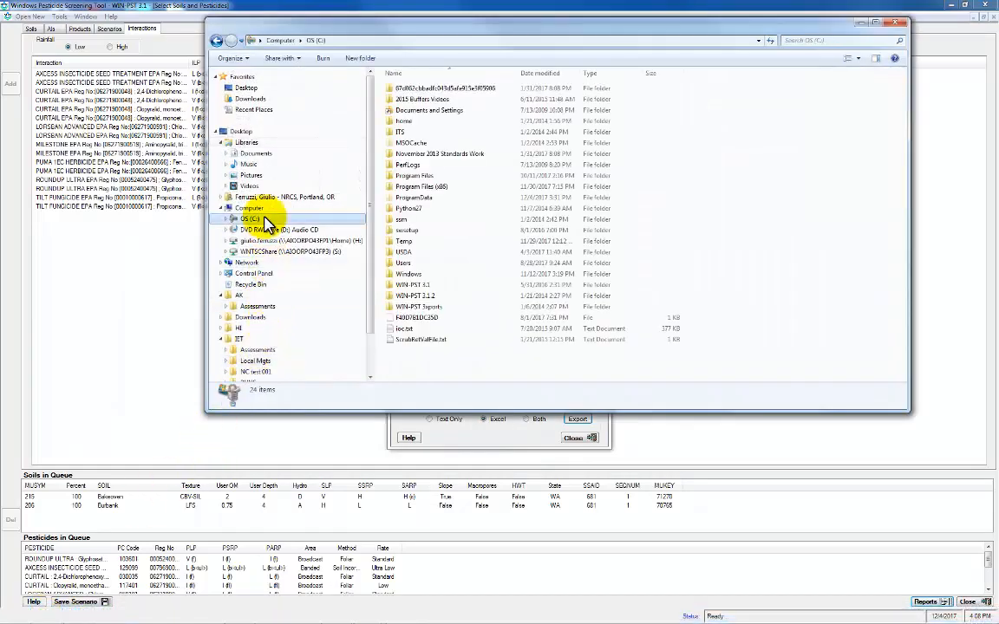
pyautogui.click(423, 286)
pyautogui.doubleClick(424, 288)
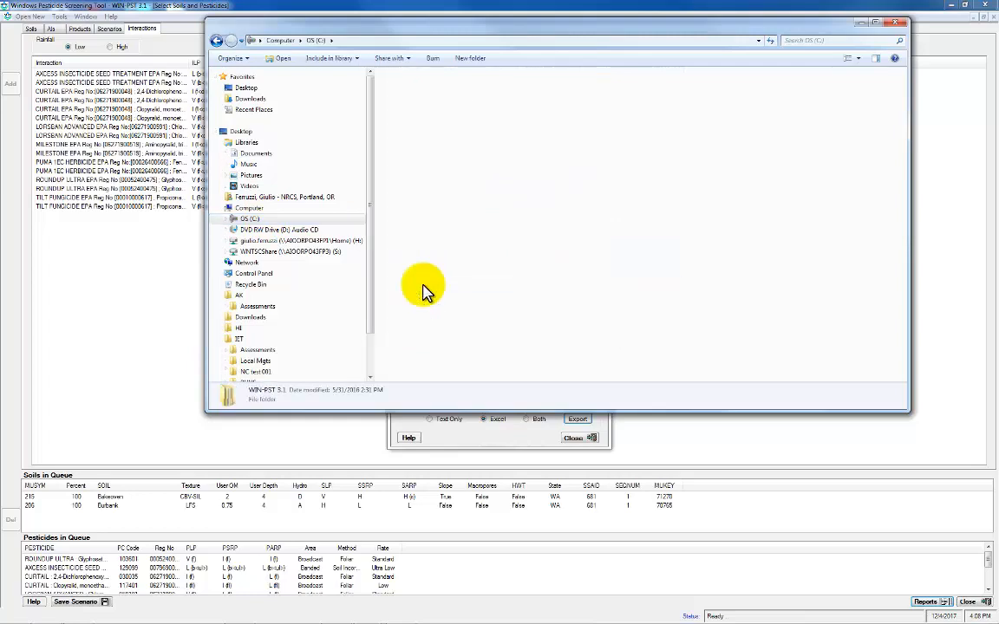
pyautogui.click(411, 104)
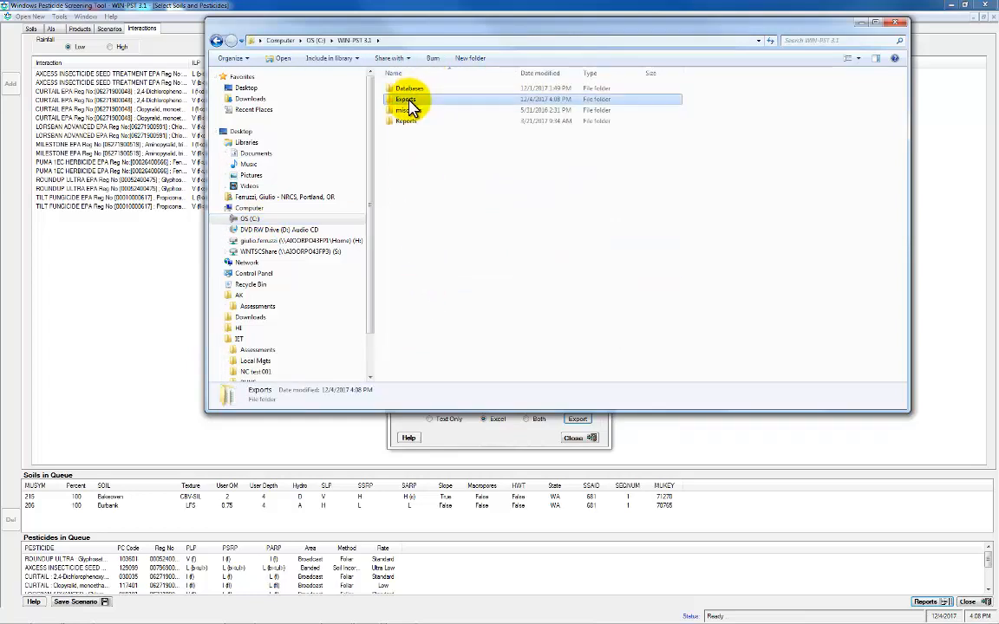
pyautogui.doubleClick(411, 104)
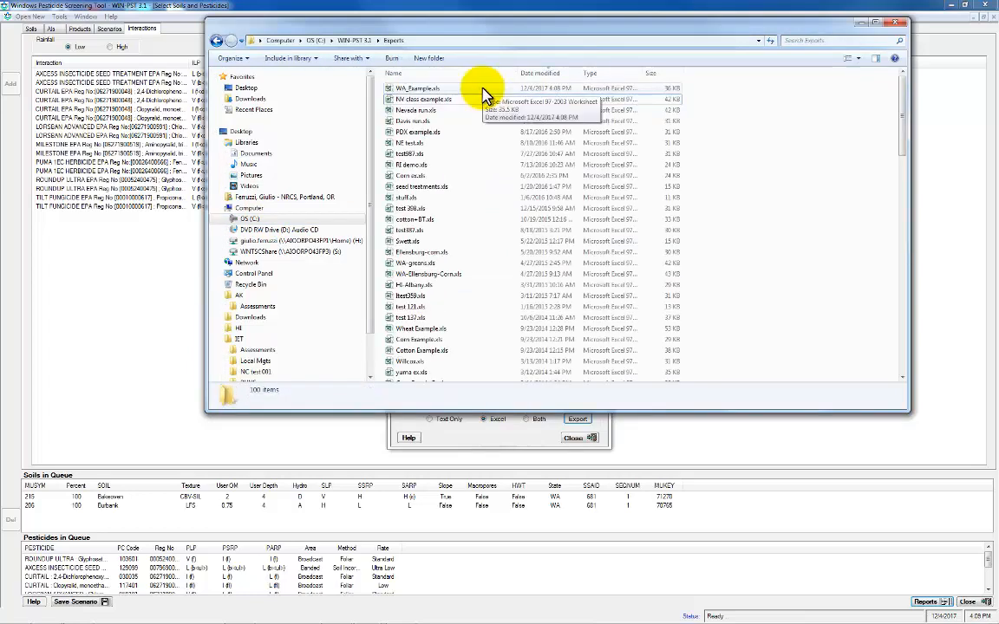
pyautogui.click(653, 90)
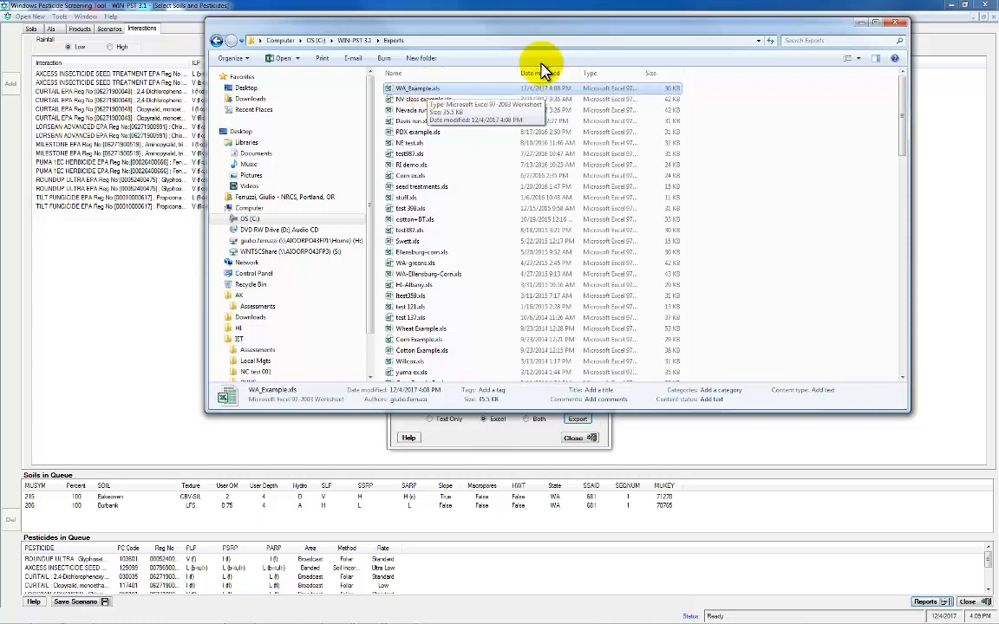
pyautogui.click(893, 24)
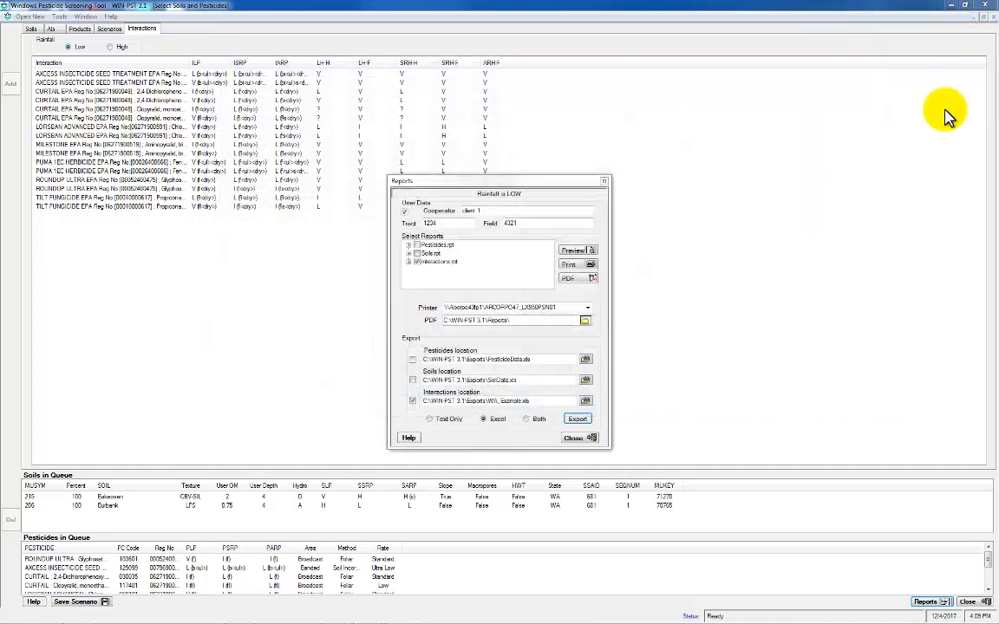